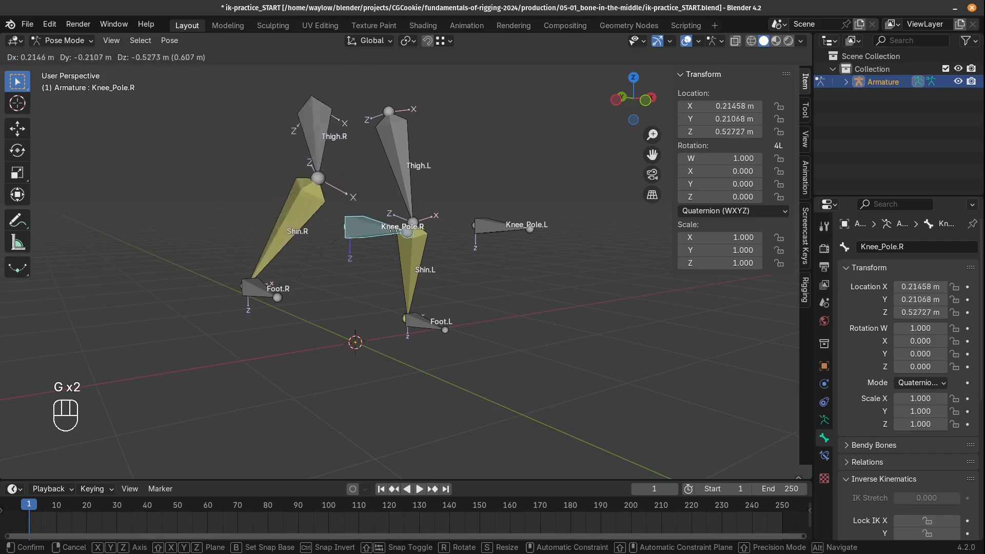
Move the Knee_Pole.R bone to about X 0.27 m, Y 0.25 m, Z 0.54 m and select the Shin.L bone.
left_click(405, 241)
middle_click_drag(405, 241, 271, 261)
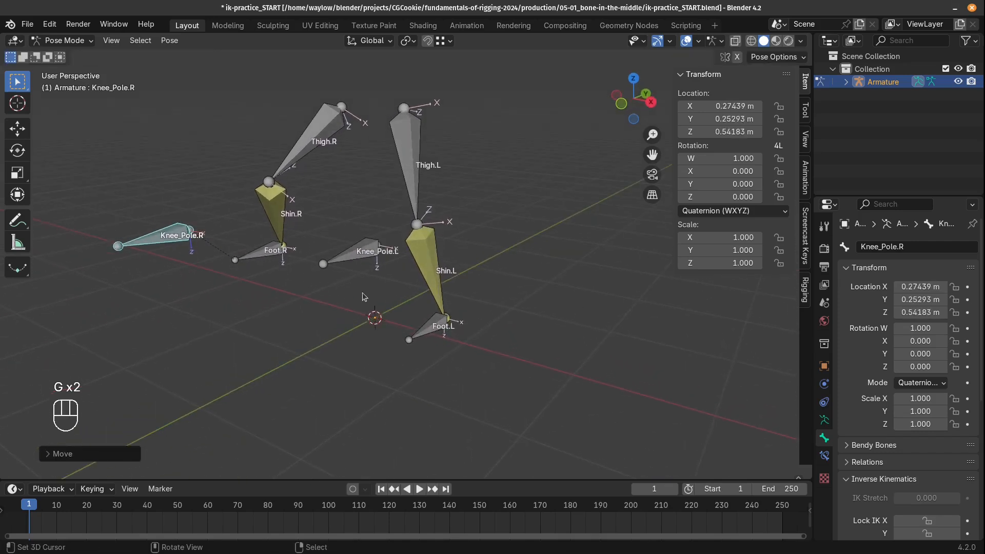
left_click(439, 292)
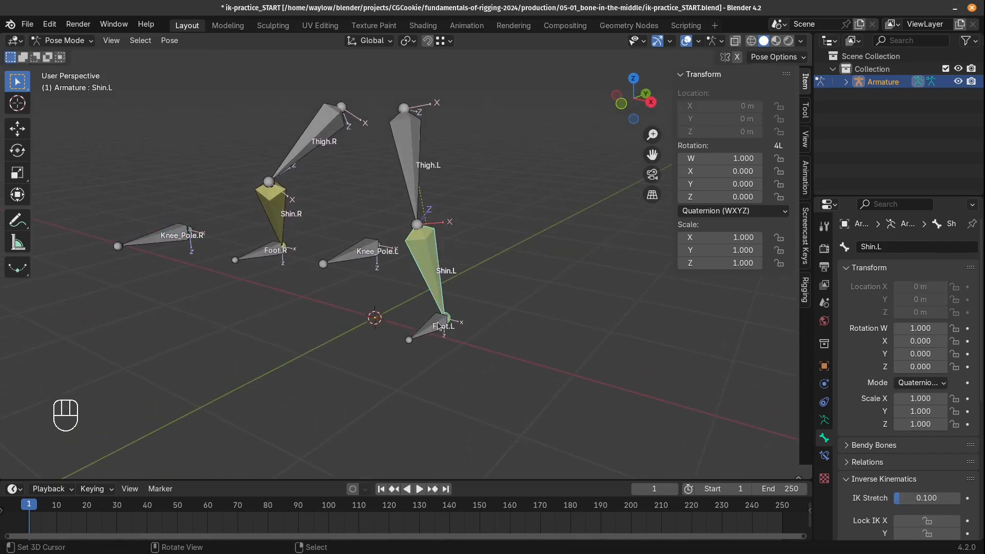
mouse_move(475, 310)
middle_mouse_down()
mouse_move(308, 305)
mouse_move(234, 318)
mouse_move(624, 299)
mouse_move(472, 297)
middle_mouse_up()
Clear the rotation and location of all pose bones to return the legs to their rest pose.
key("a")
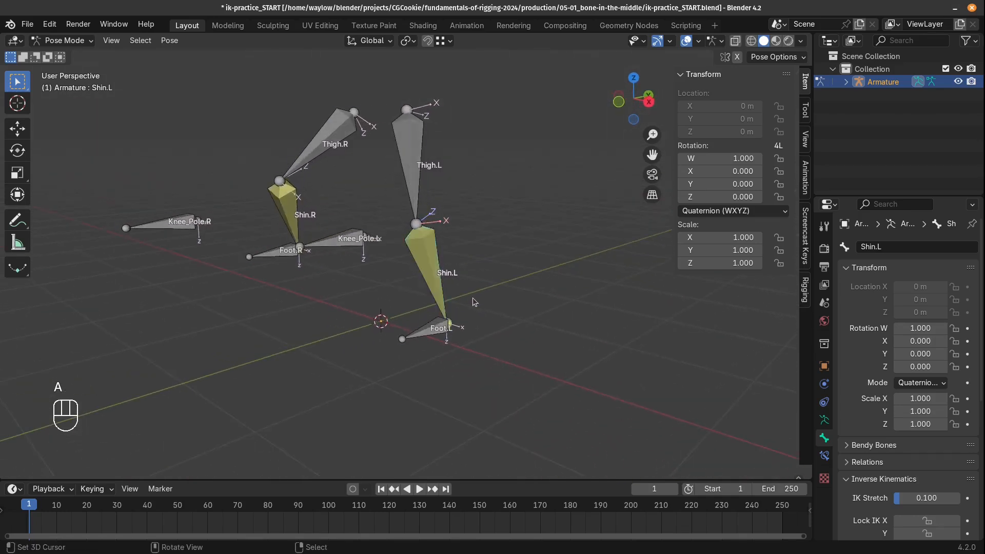
key("a")
key("alt+r")
key("alt+g")
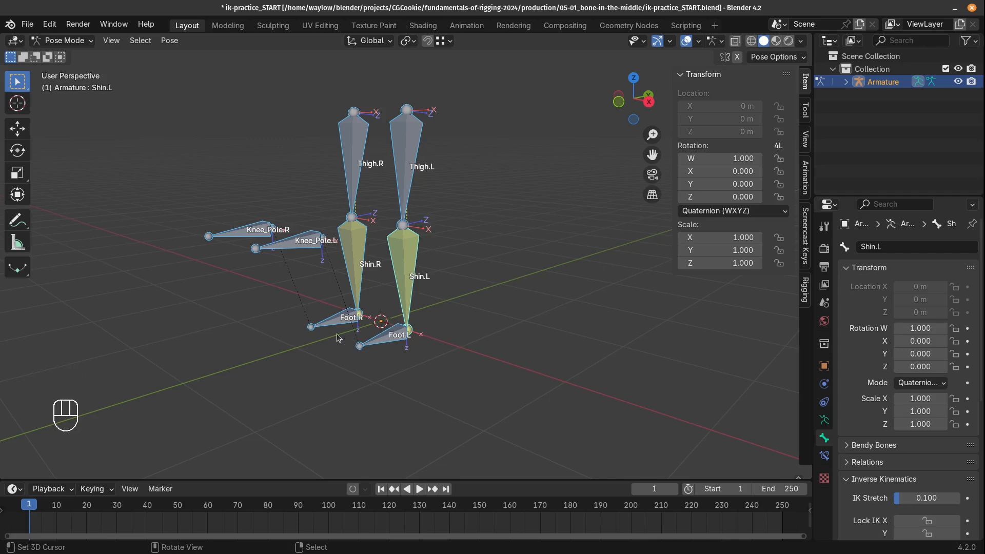
left_click(393, 336)
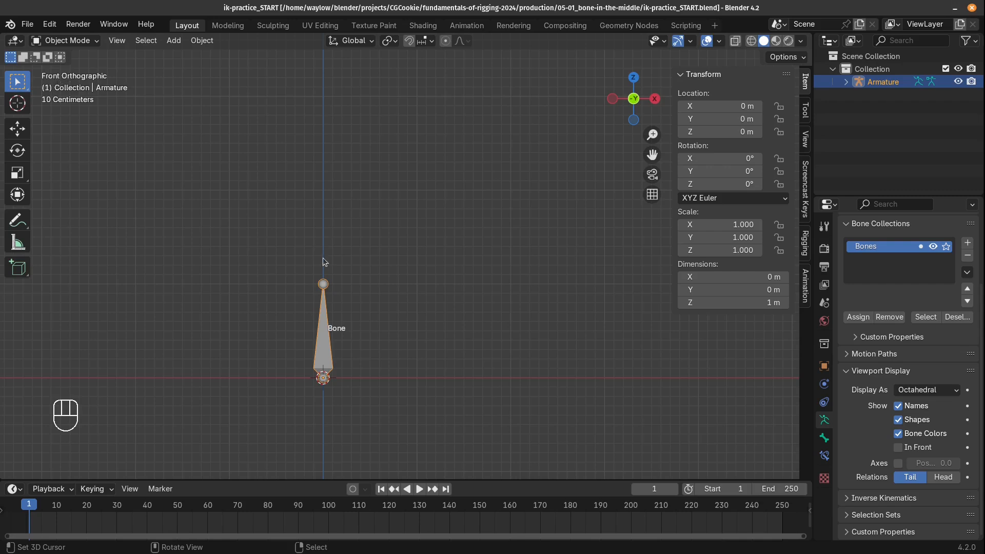
Switch the armature to Edit Mode in the right orthographic view.
key("KP_3")
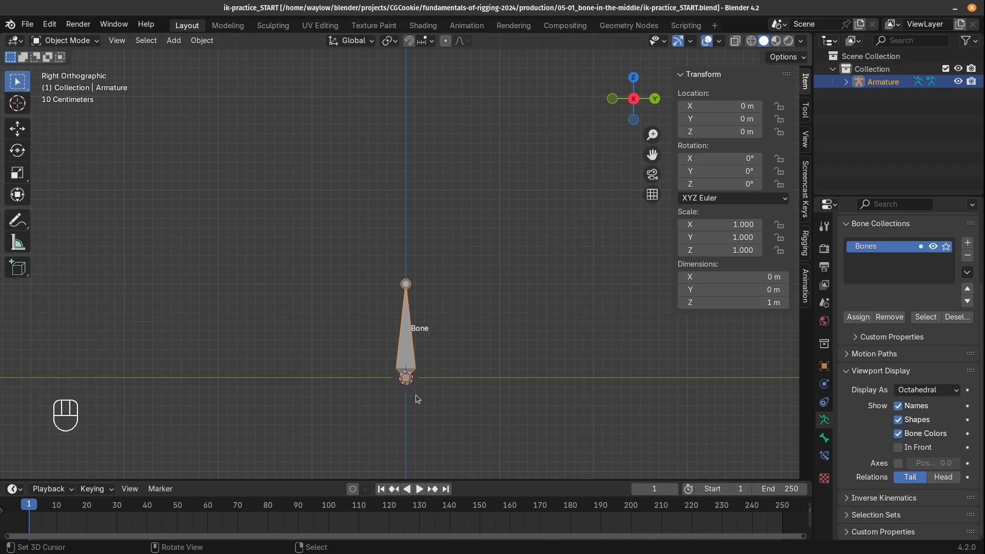
key("Tab")
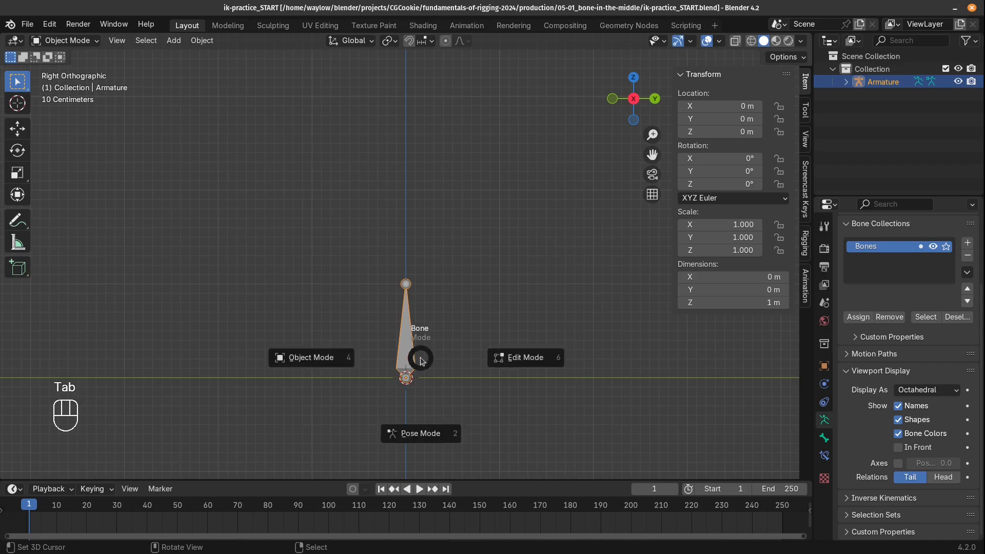
left_click(511, 361)
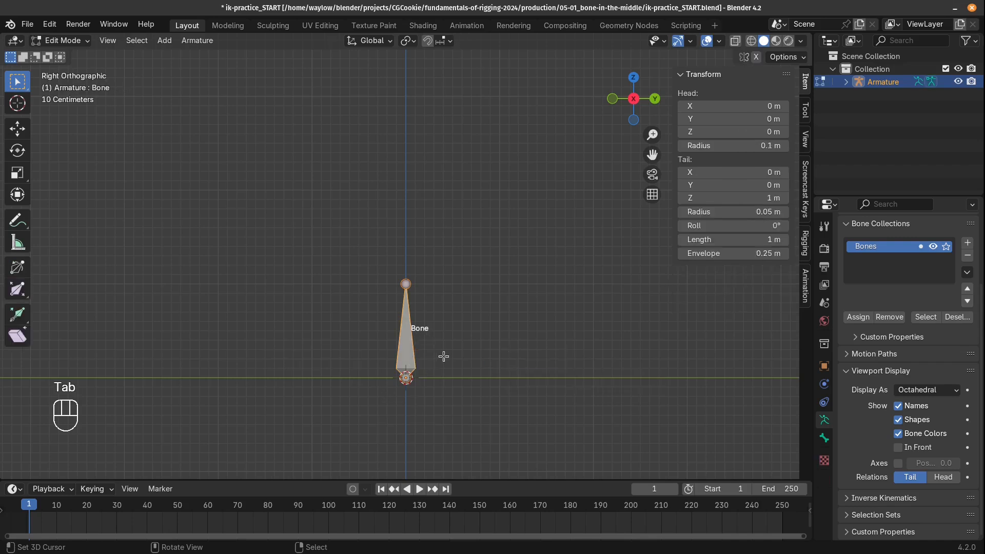
key("g")
key("z")
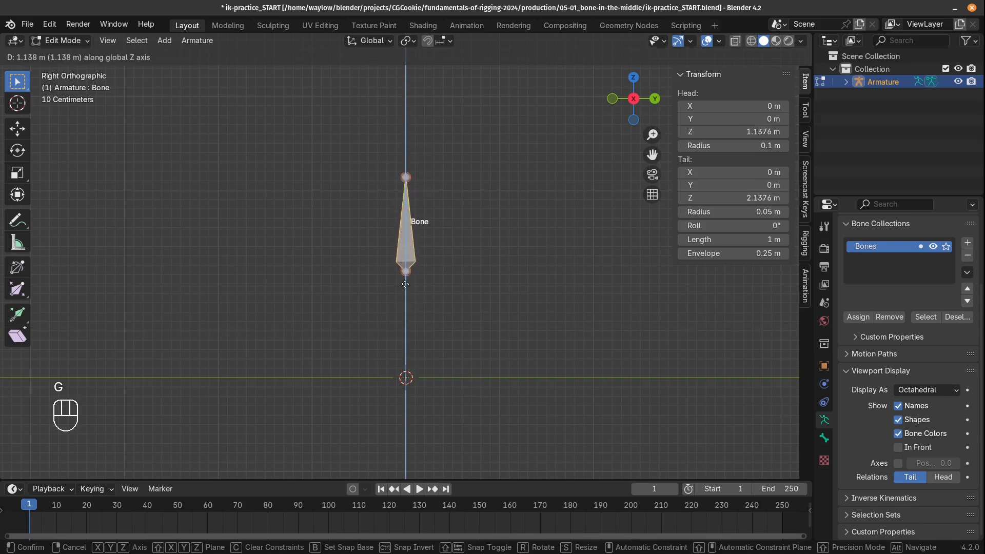
right_click(418, 301)
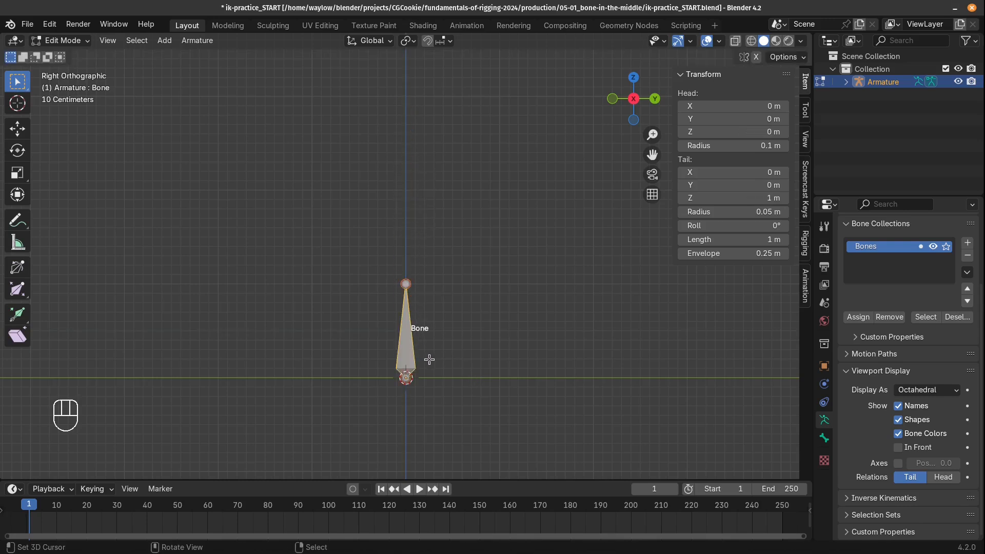
key("g")
key("z")
right_click(432, 274)
Move the whole bone up 2 m along the global Z axis using increment snapping.
key("g")
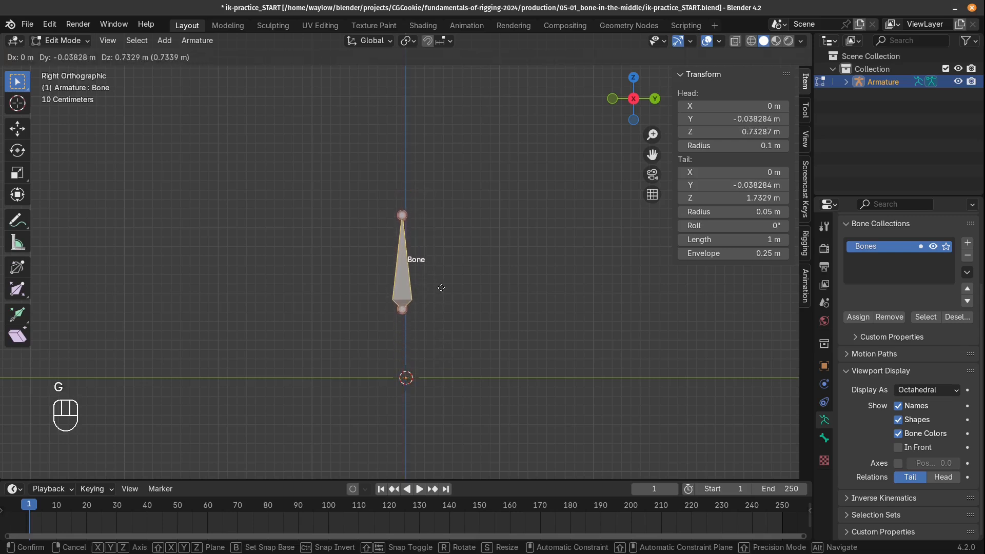
key("z")
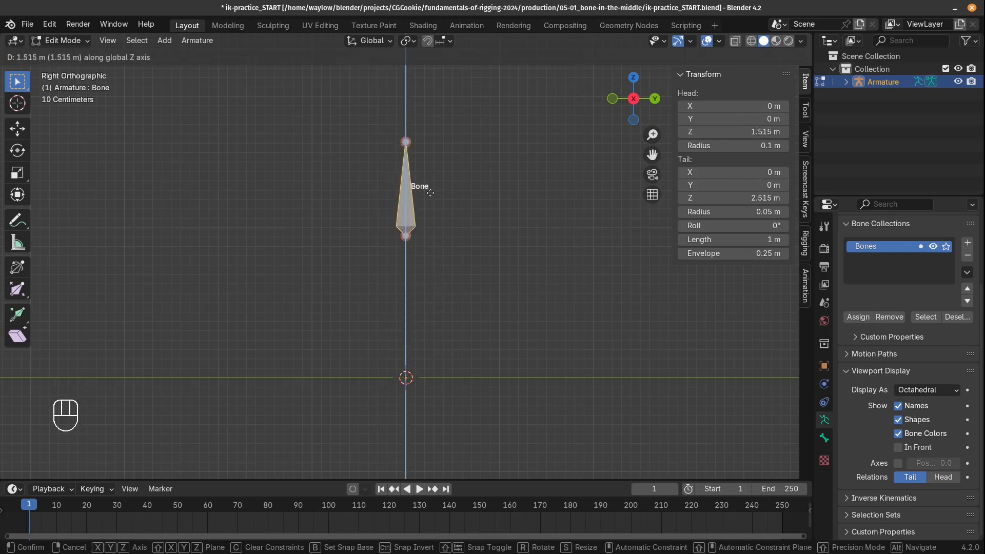
left_click(405, 171, "ctrl")
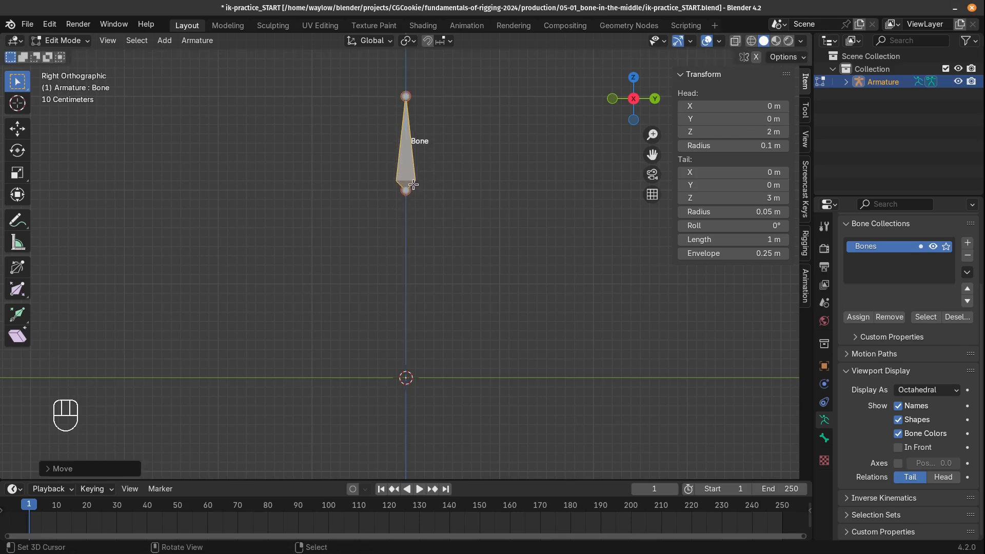
Snap the bone's tail to the 3D cursor at the world origin so the bone points downward.
left_click(407, 97)
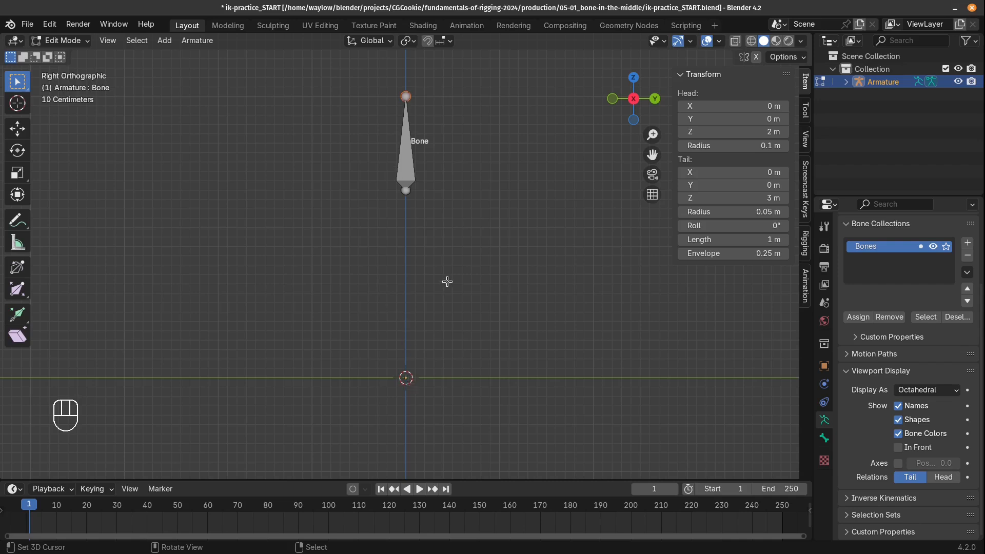
key("shift+s")
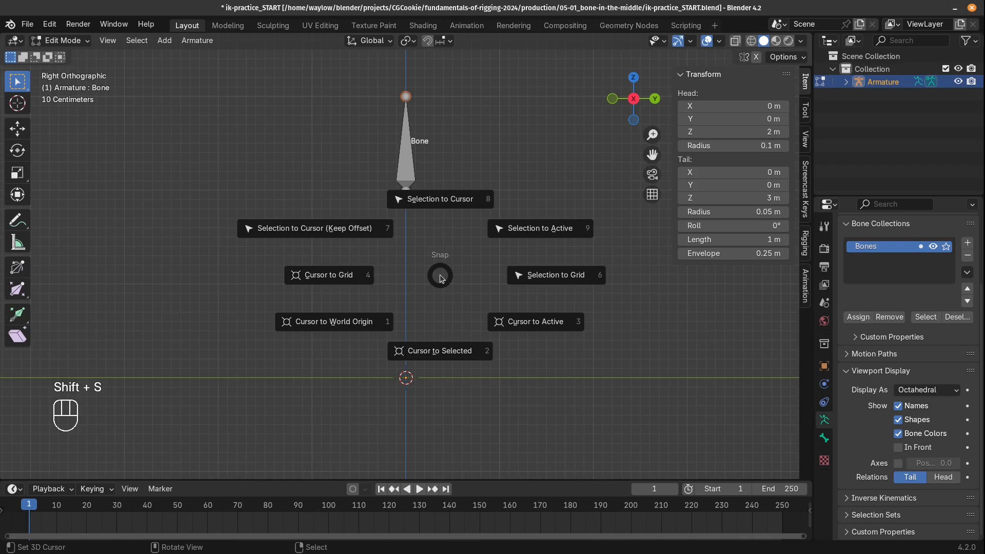
left_click(441, 200)
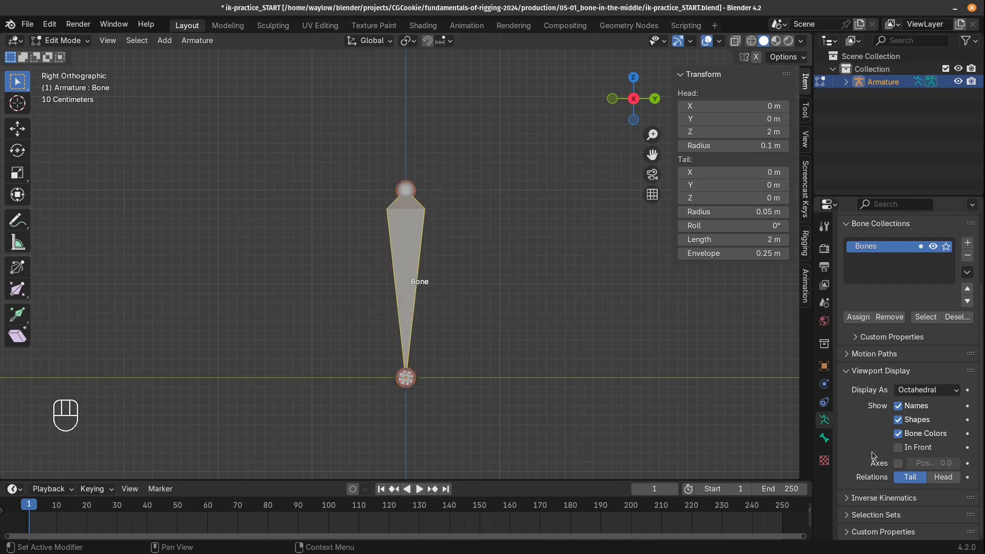
Enable the armature's axes display and subdivide the leg bone into two bones.
left_click(898, 463)
middle_click_drag(427, 231, 445, 285)
key("w")
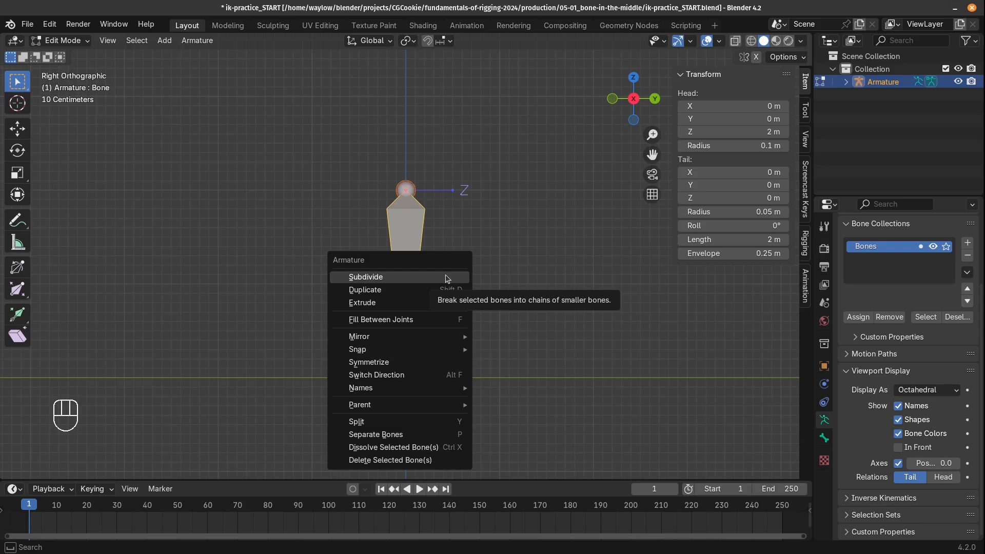
left_click(447, 278)
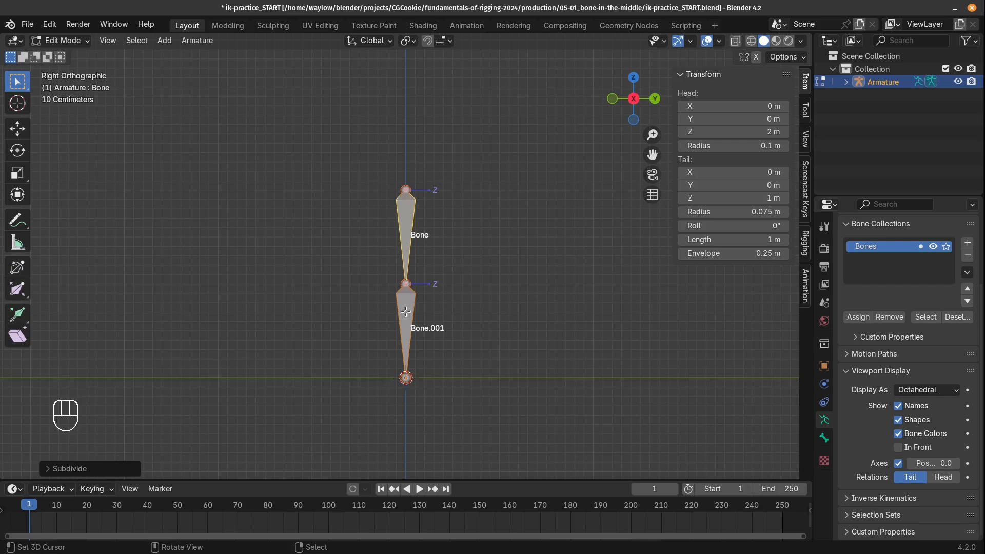
Move the knee joint between the two leg bones about 0.05 m forward along the negative Y axis.
scroll(407, 361, "up", 4)
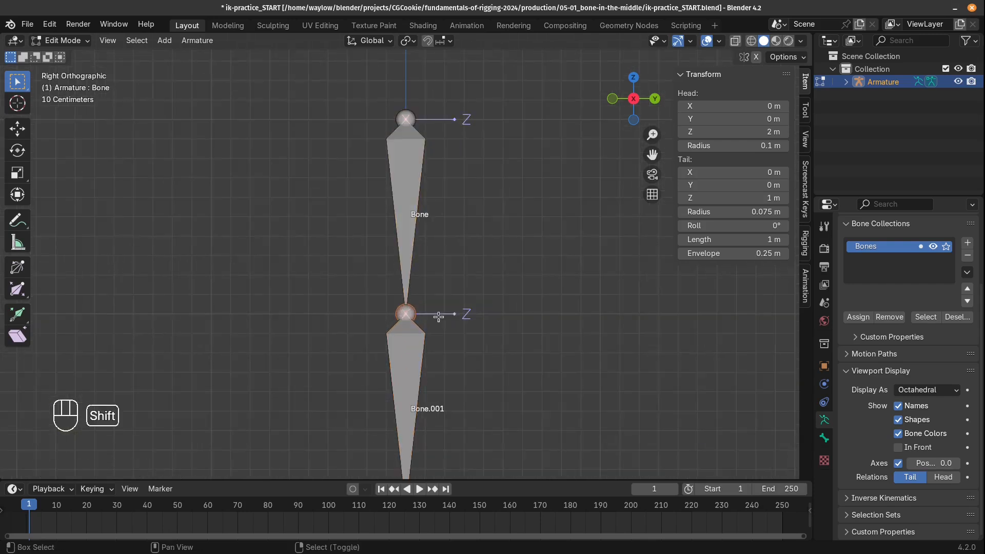
middle_click_drag(439, 311, 424, 223, "shift")
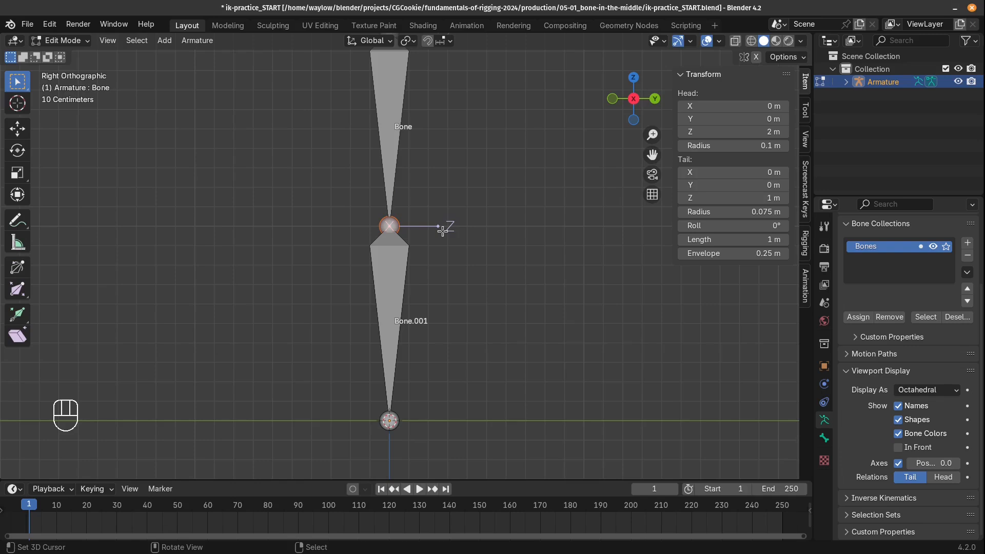
key("g")
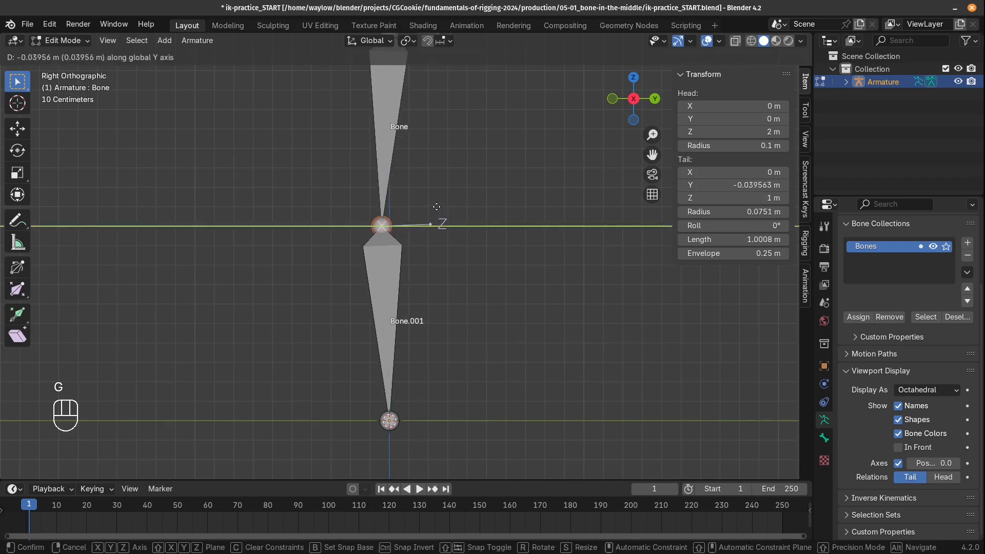
left_click(433, 202)
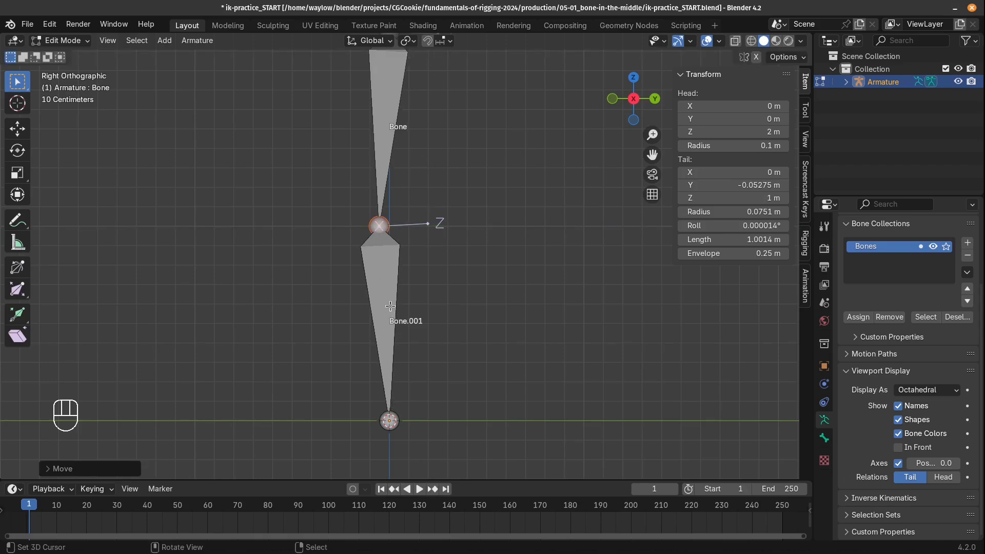
Extrude a foot bone about 0.59 m long from the ankle joint along the negative Y axis.
left_click(382, 410)
middle_click_drag(425, 391, 432, 354, "shift")
key("e")
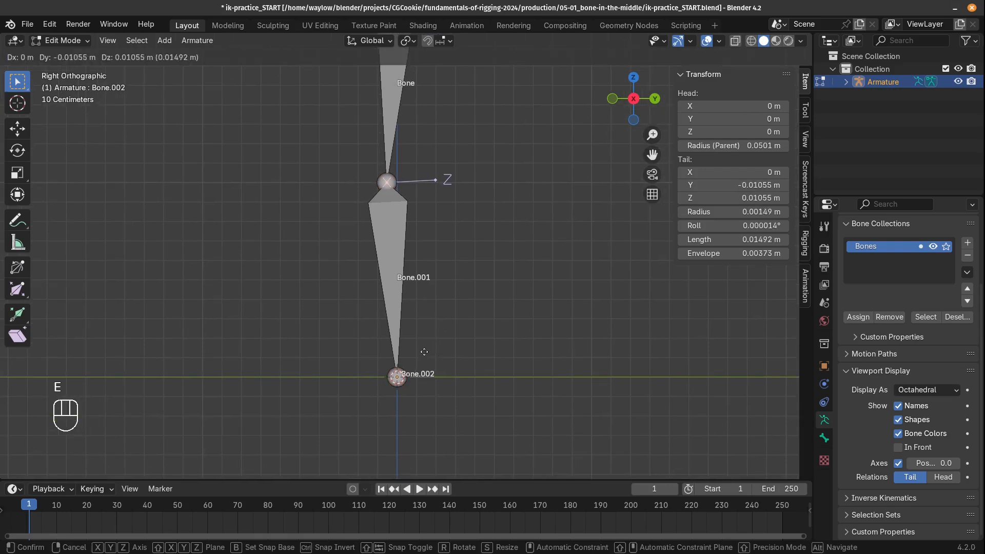
key("y")
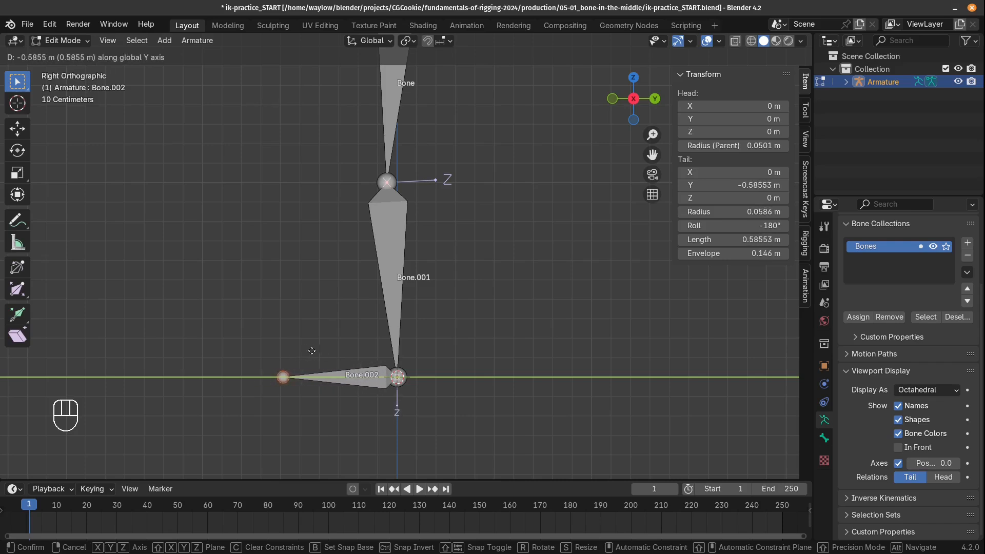
left_click(313, 352)
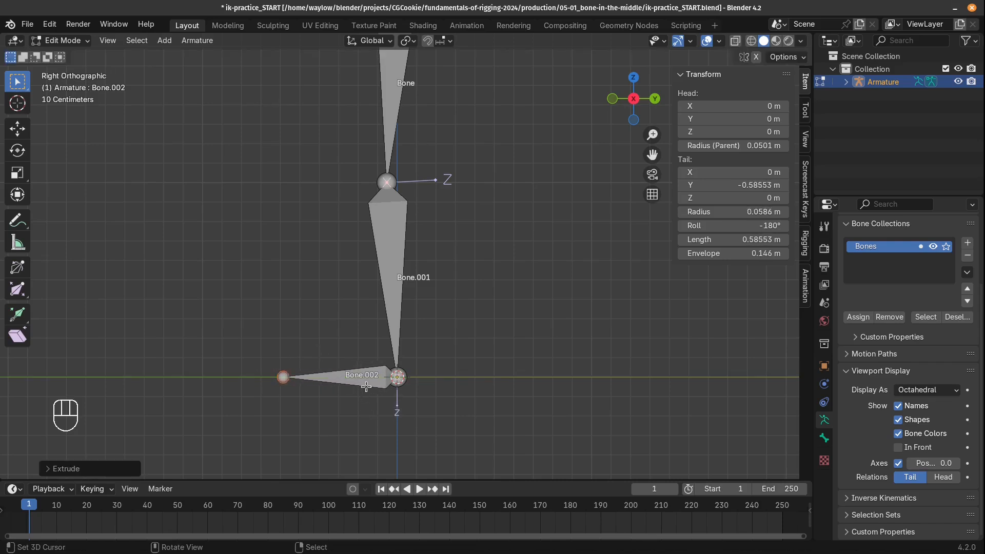
Clear the parent of the foot bone to detach it from the shin.
left_click(377, 375)
key("g")
right_click(371, 378)
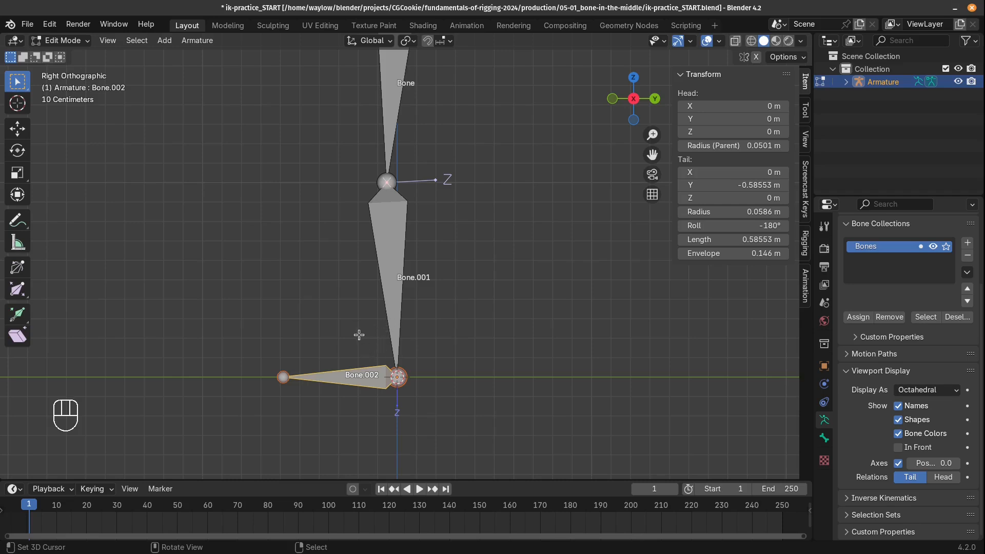
key("alt+p")
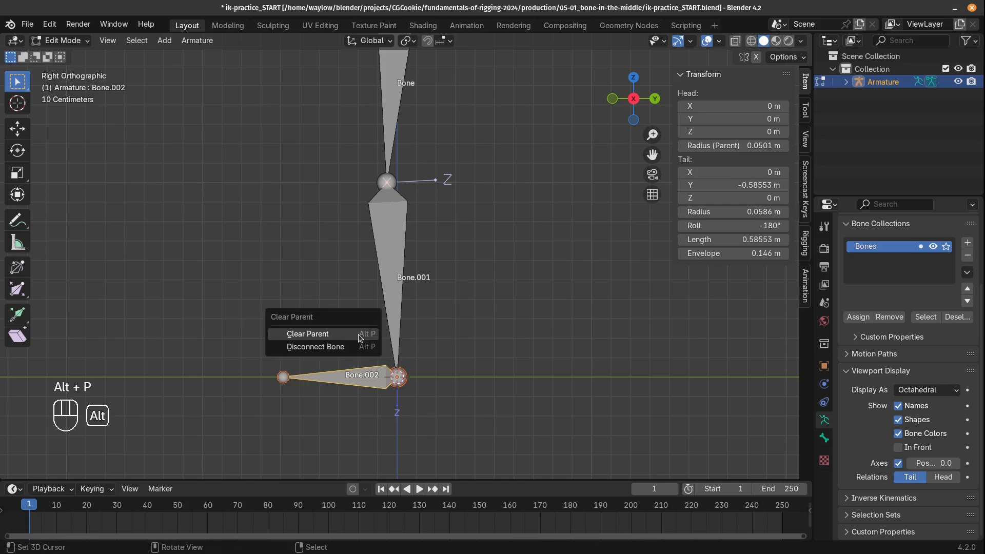
left_click(308, 335)
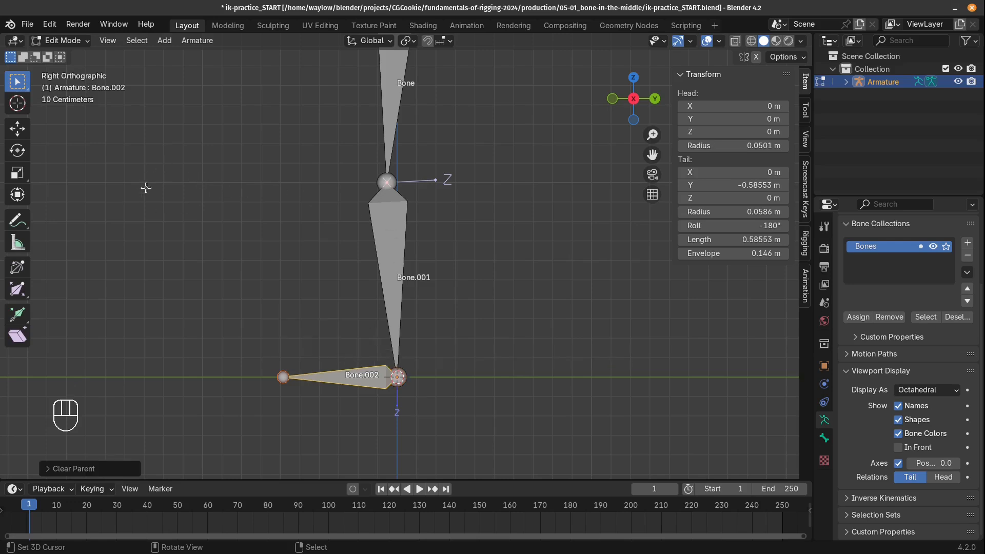
Duplicate the foot bone and place the copy in front of the knee, its head at about Y -0.96 m, Z 0.99 m.
left_click(354, 377)
key("shift+d")
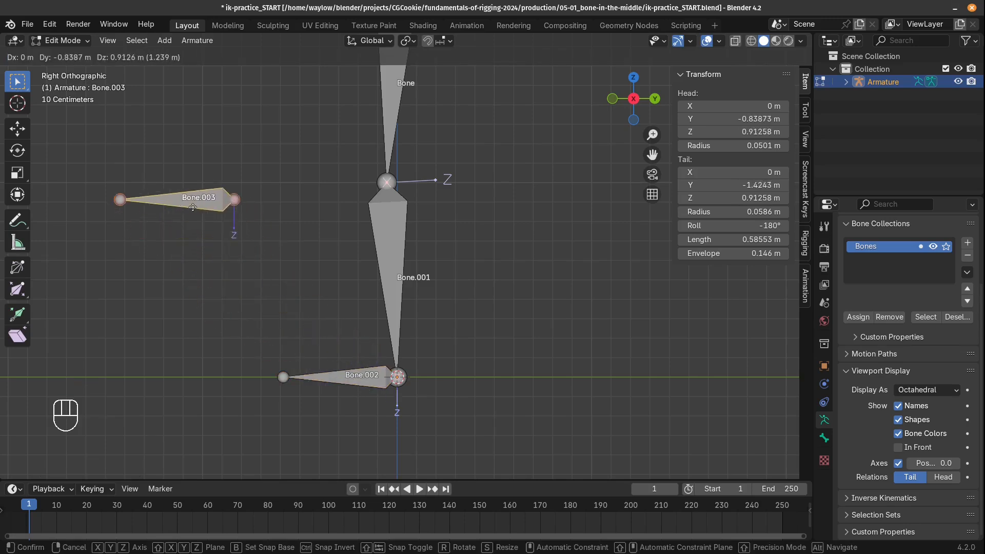
left_click(173, 198)
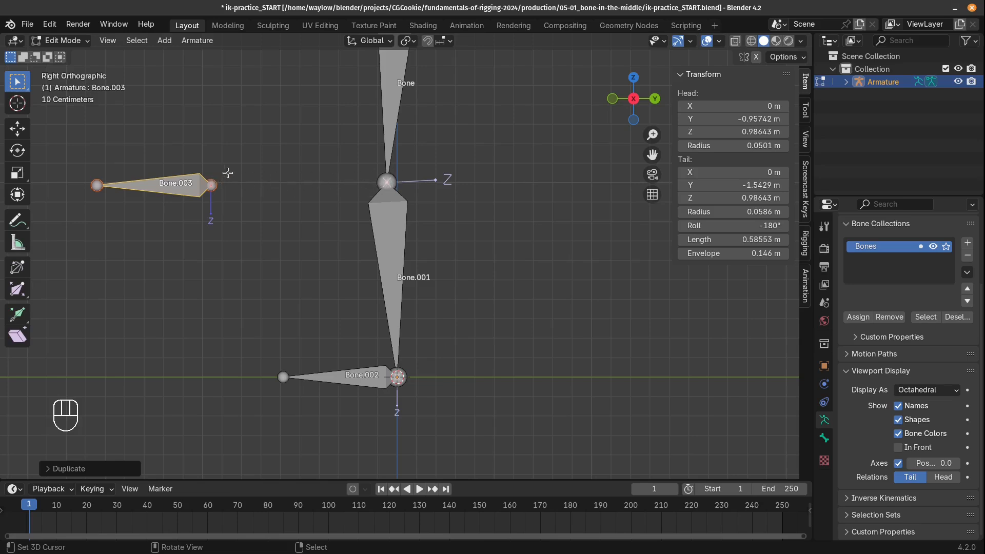
Set the snap target to Vertex and snap the duplicated bone along Z to the knee joint's height.
left_click(447, 41)
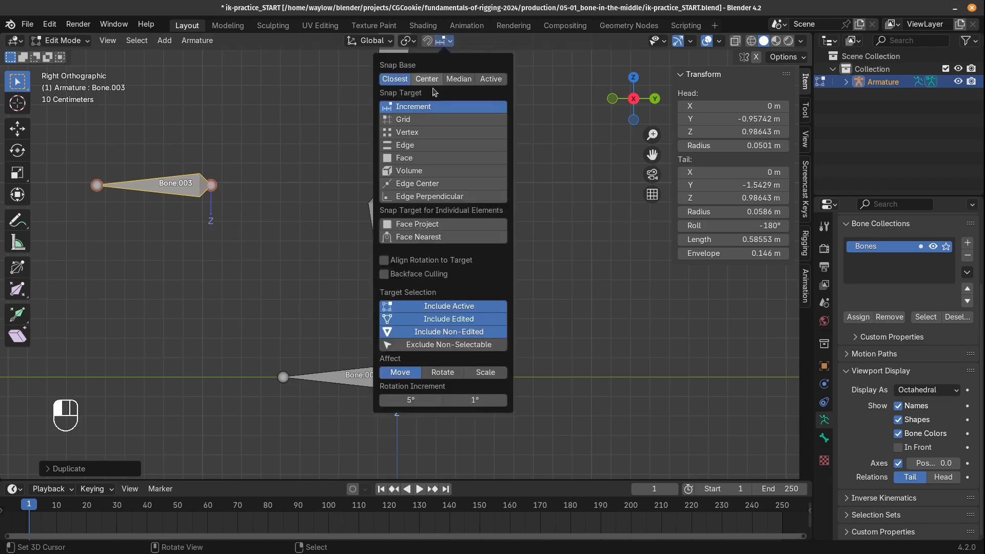
left_click(410, 132)
left_click(382, 193)
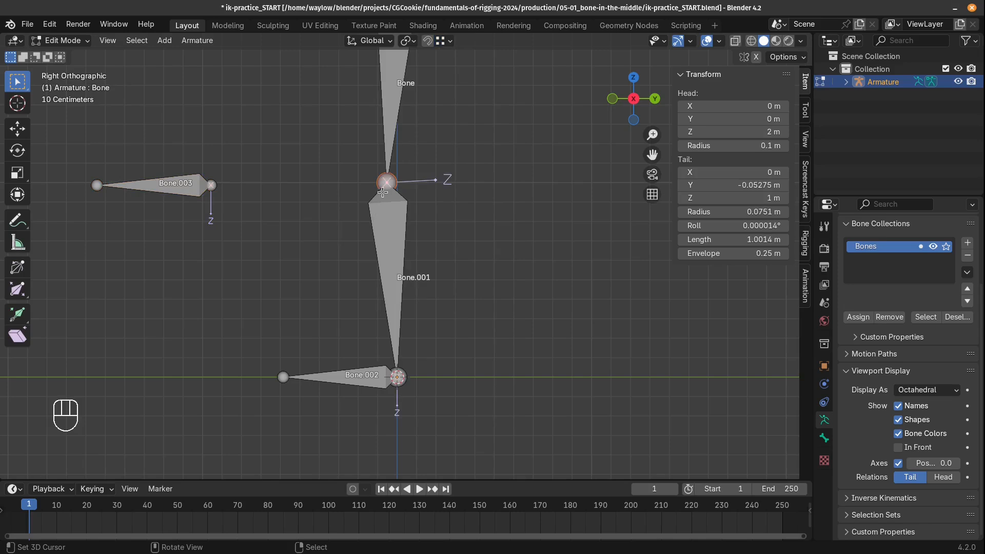
left_click(171, 186)
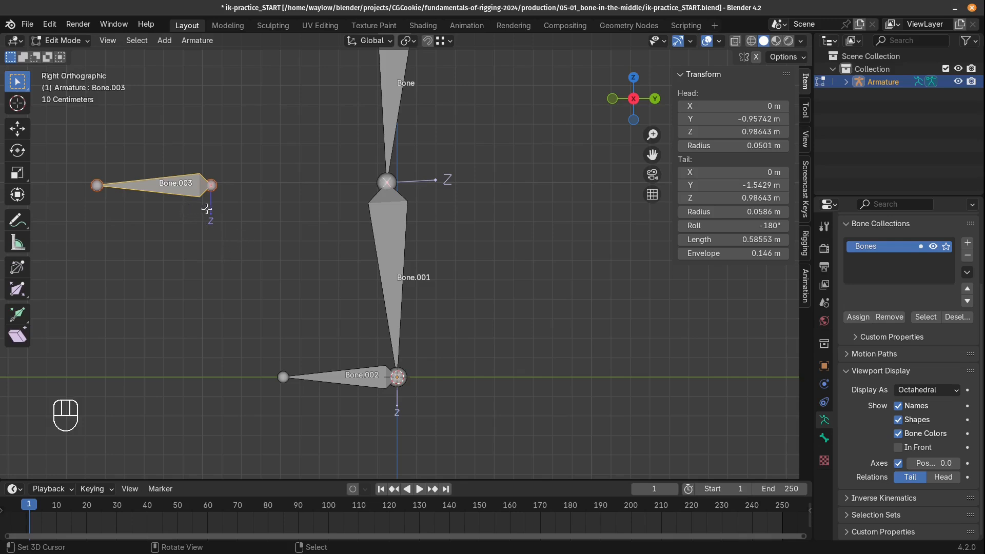
key("g")
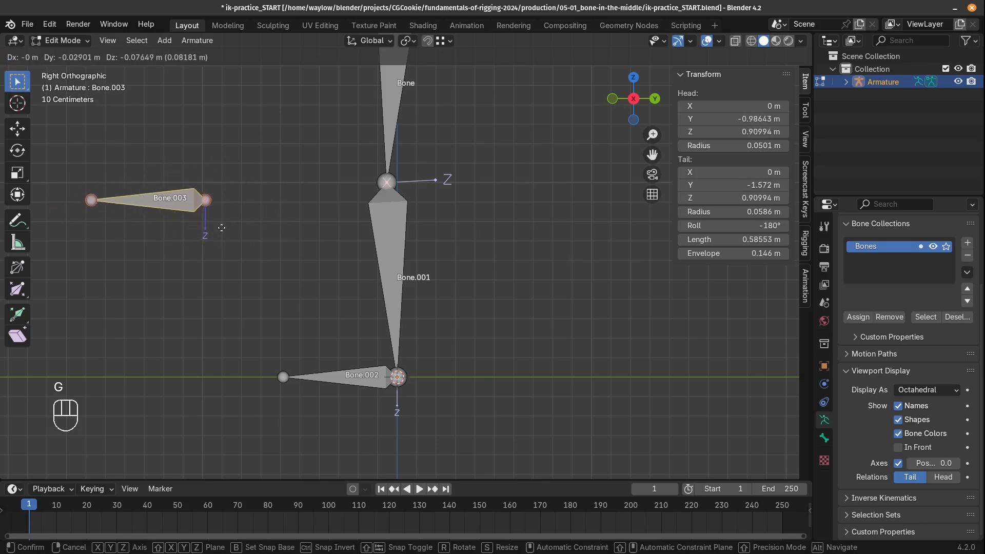
key("z")
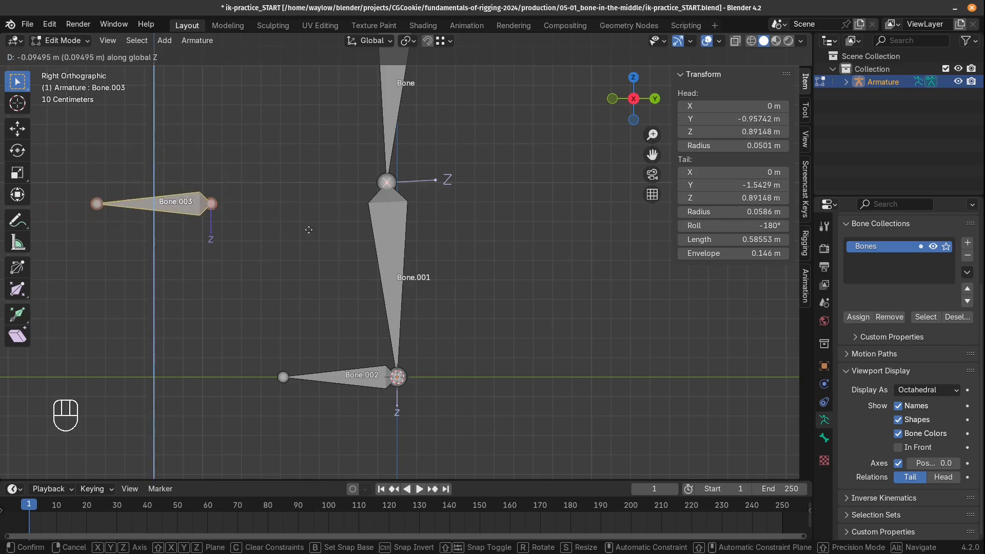
key("ctrl")
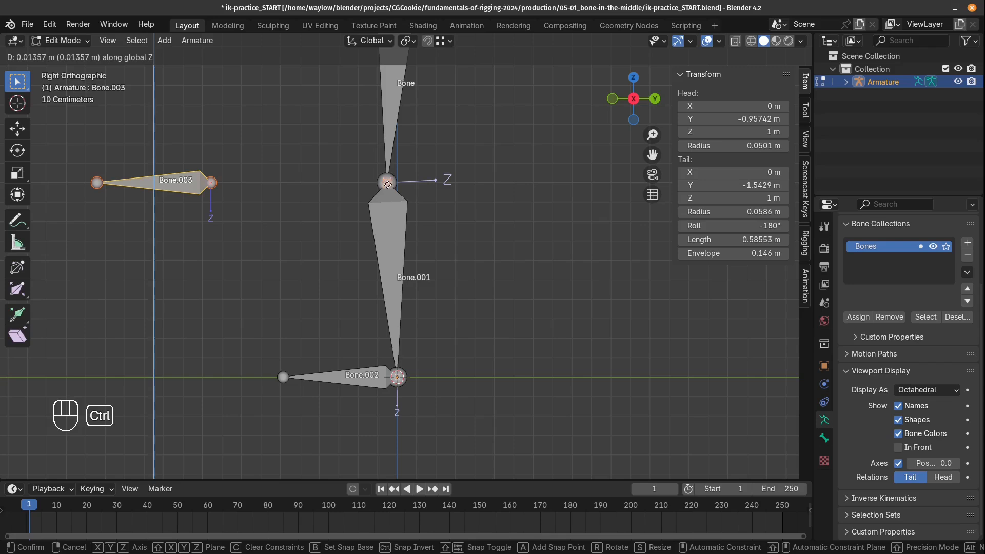
left_click(388, 187)
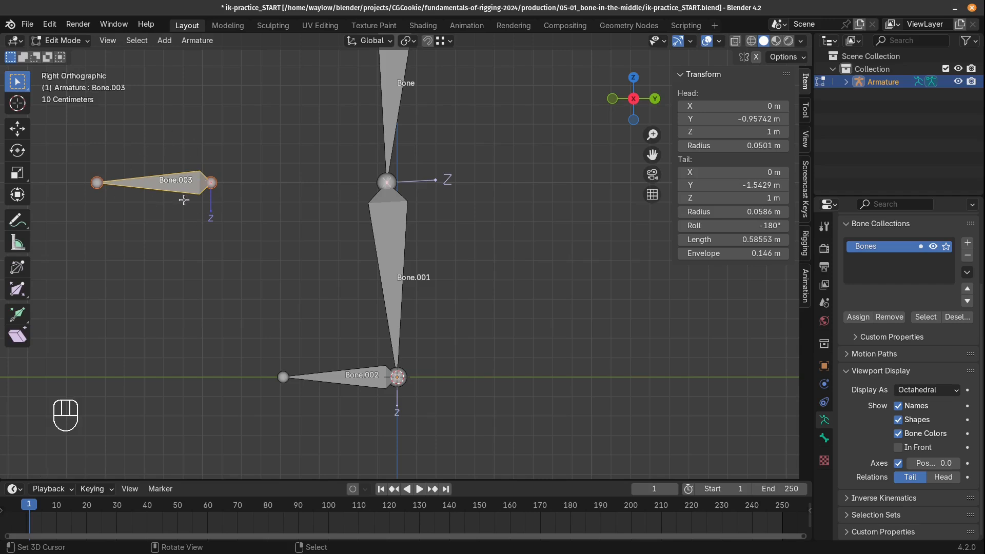
Parent the bone in front of the knee to the foot bone, keeping its offset.
left_click(353, 378, "shift")
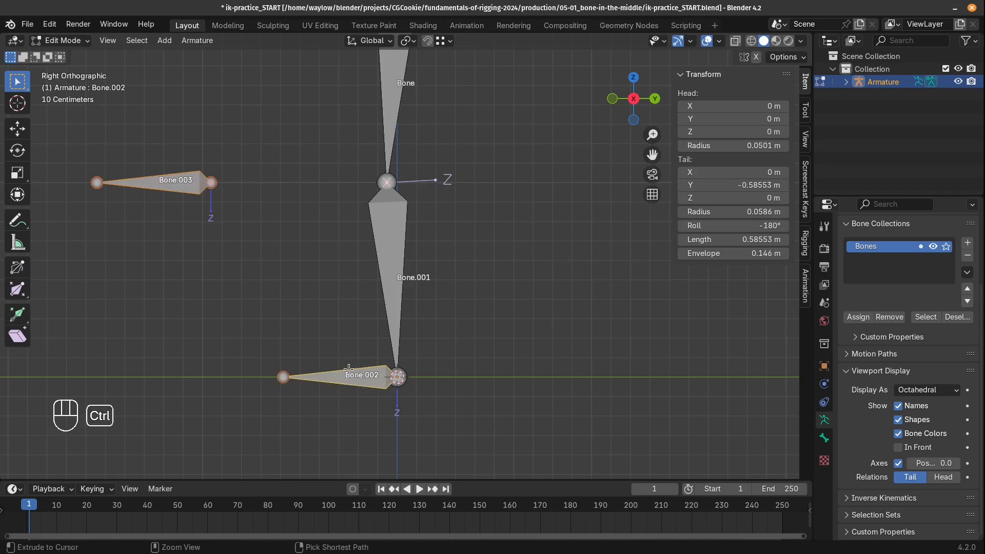
key("ctrl+p")
left_click(349, 372)
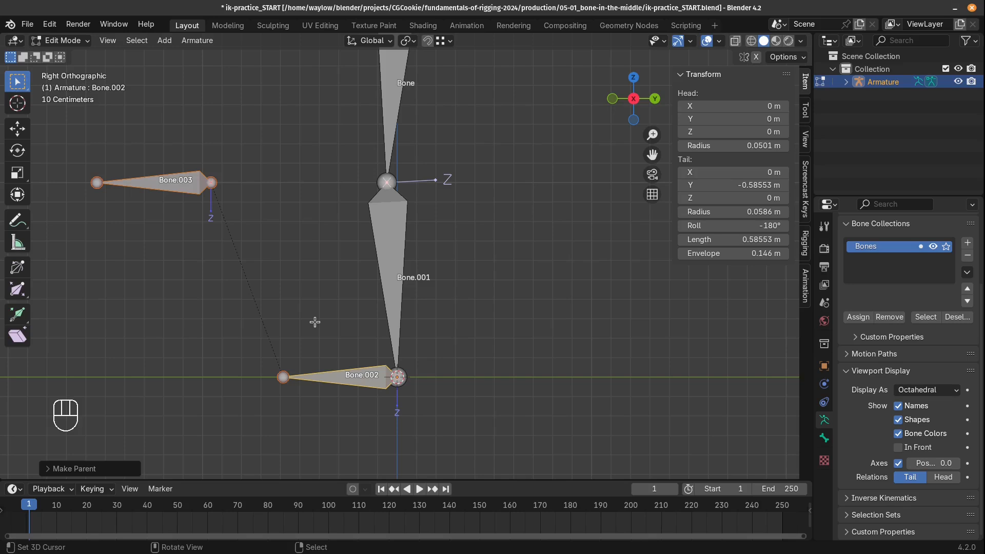
Rename the upper leg bone as Thigh.L.
scroll(378, 275, "down", 1)
middle_click_drag(378, 275, 341, 357, "shift")
right_click(367, 215)
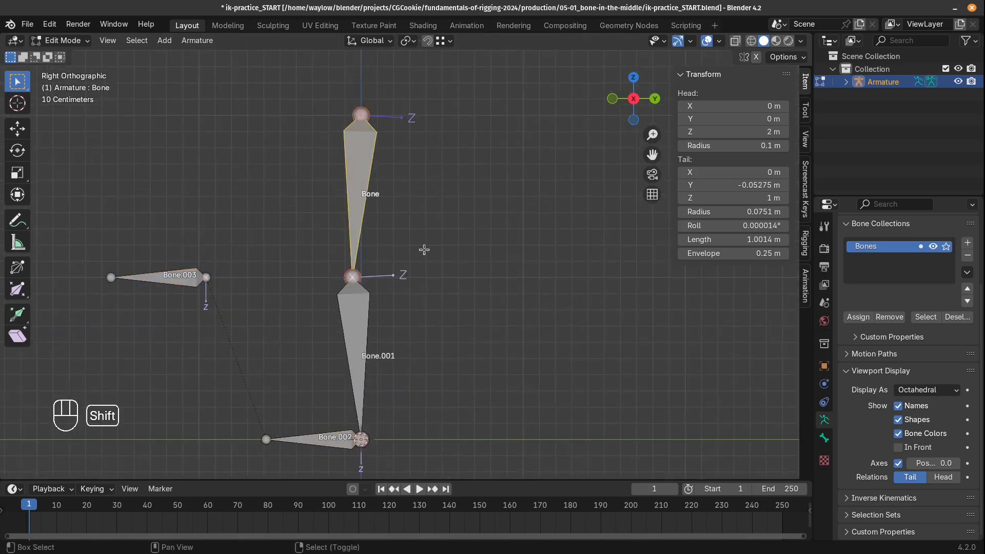
key("F2")
type("THigh")
key("BackSpace")
key("BackSpace")
key("BackSpace")
key("BackSpace")
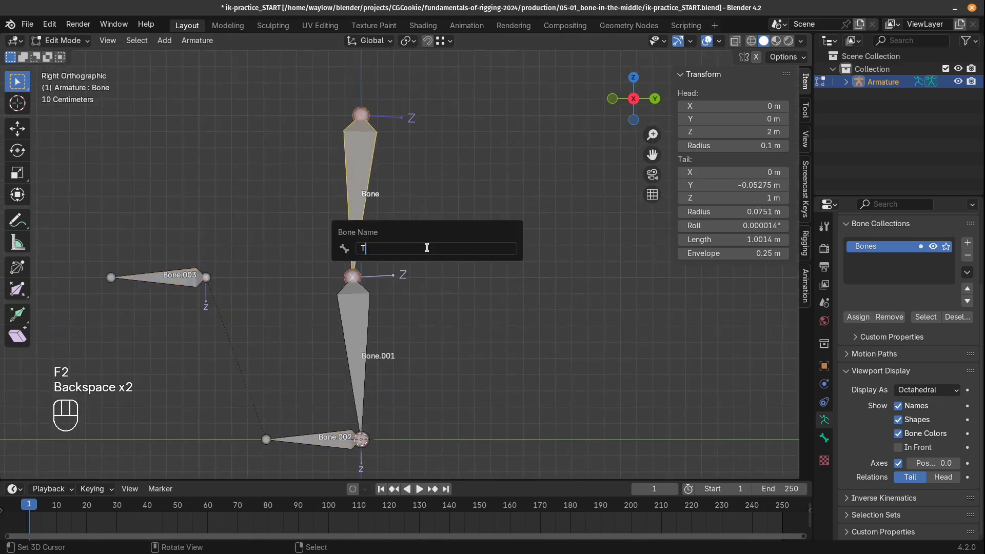
type("high.L")
key("Return")
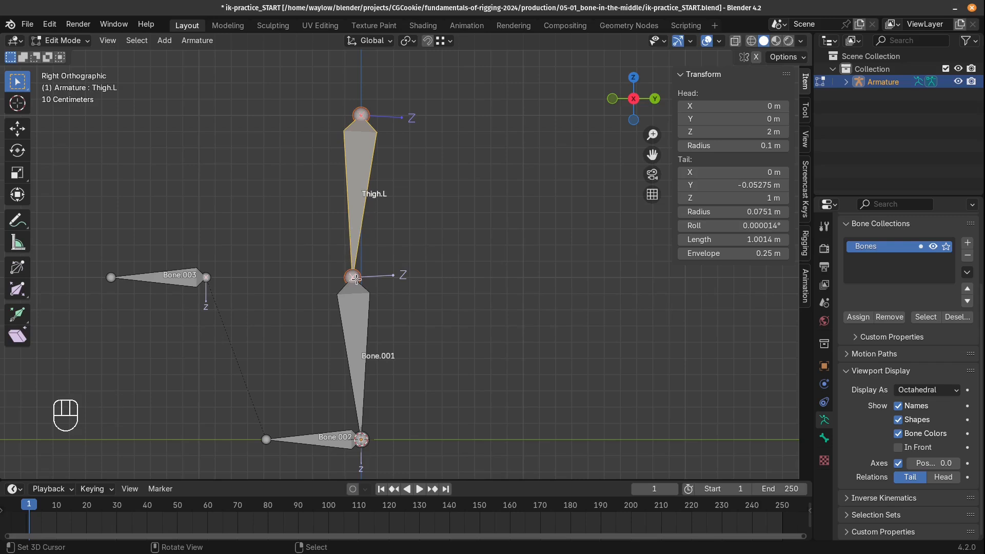
Rename the lower leg bone as Shin.L.
right_click(344, 346)
key("F2")
type("Shine.")
key("BackSpace")
key("BackSpace")
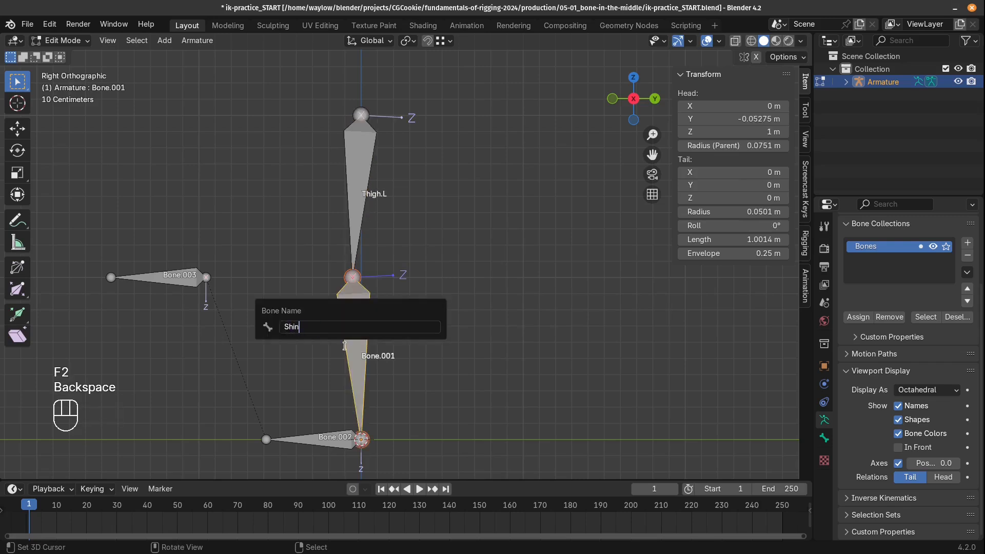
type(".L")
key("Return")
Rename the foot bone at the ankle as Foot.L.
right_click(312, 437)
key("F2")
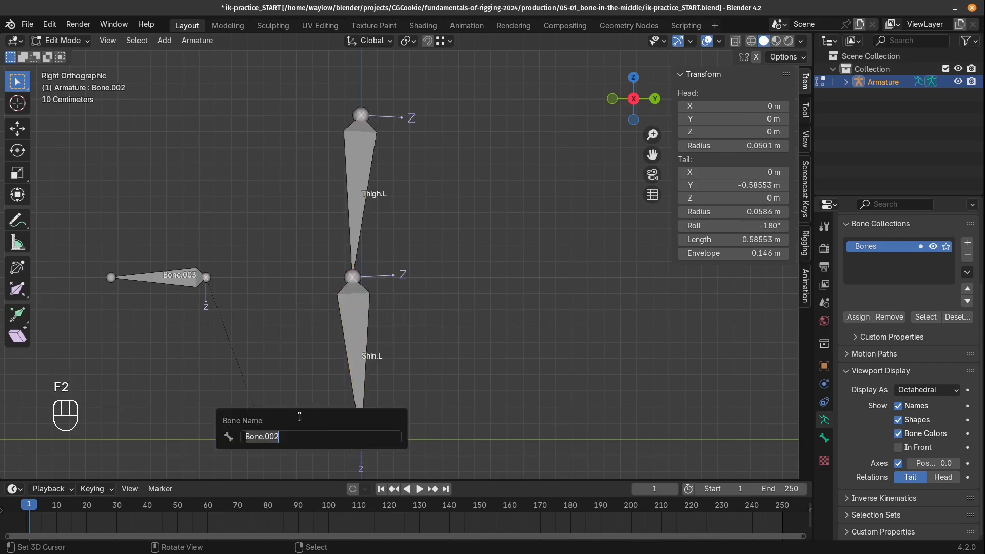
type("Foot.L")
key("Return")
Rename the bone in front of the knee as Knee_Pole.L.
right_click(200, 277)
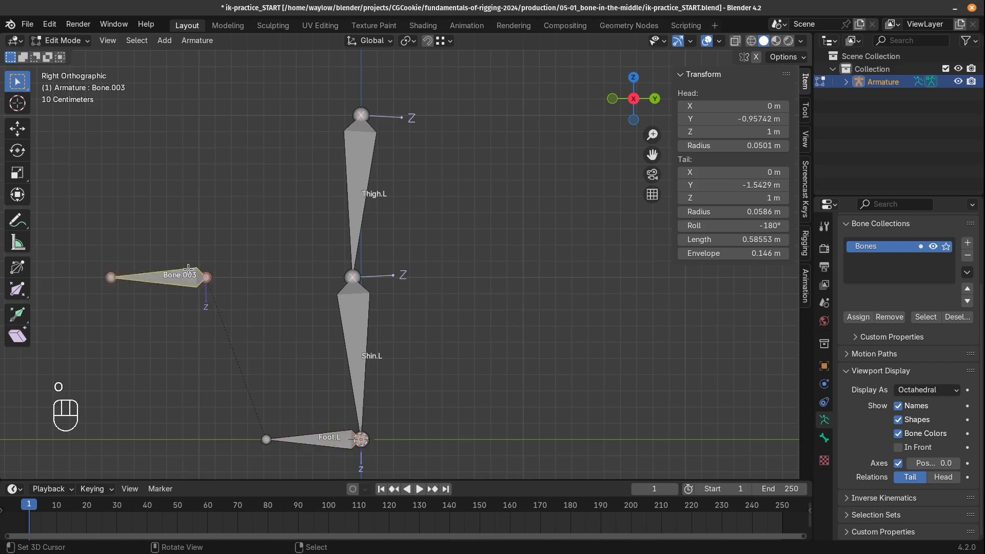
key("F2")
type("Knee_Pol")
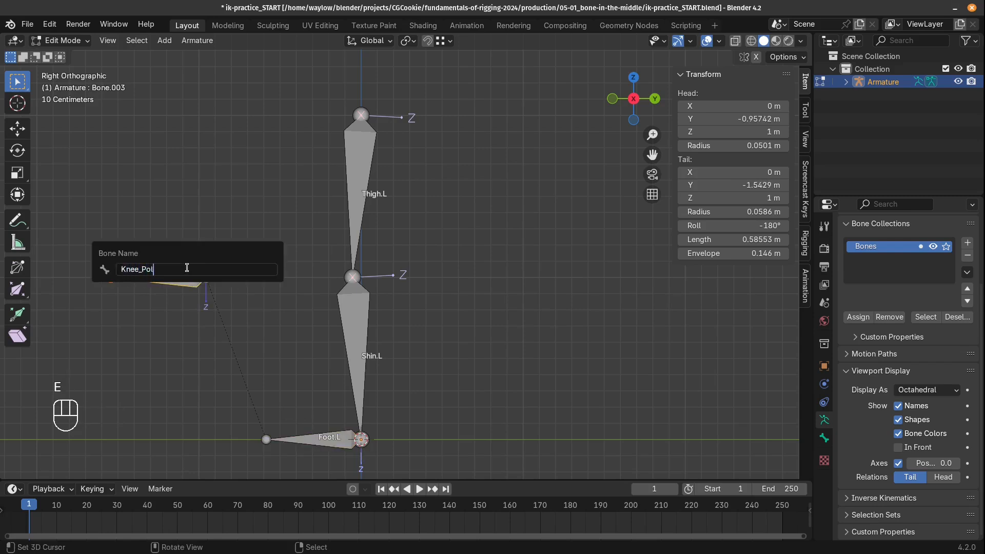
type("e.L")
key("Return")
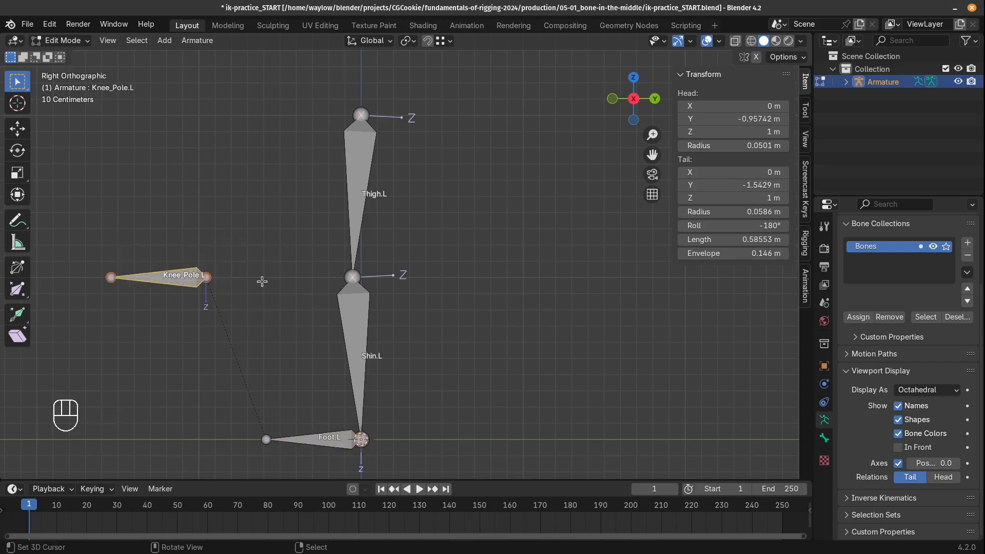
Switch the armature to Pose Mode and add an Inverse Kinematics constraint to Shin.L with Foot.L as its target.
key("Tab")
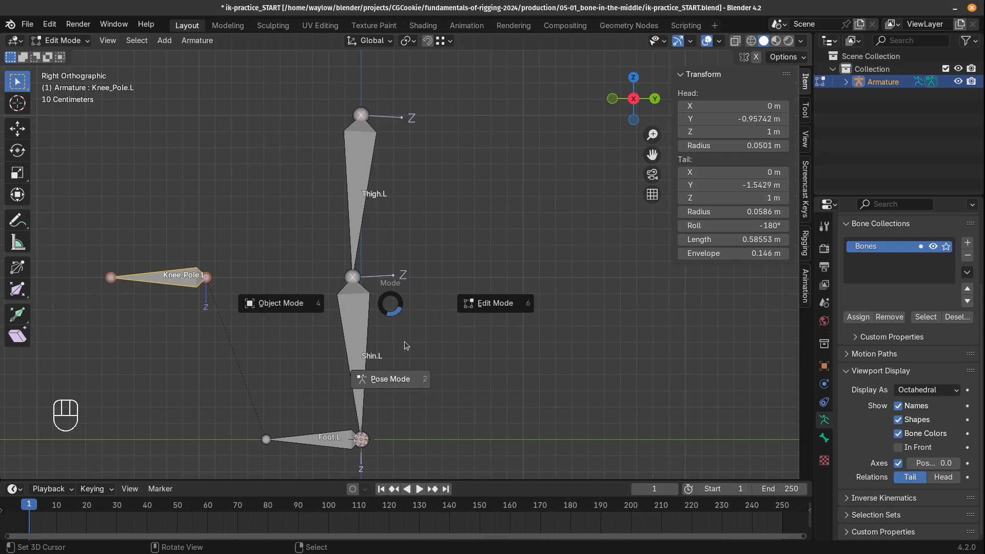
left_click(396, 380)
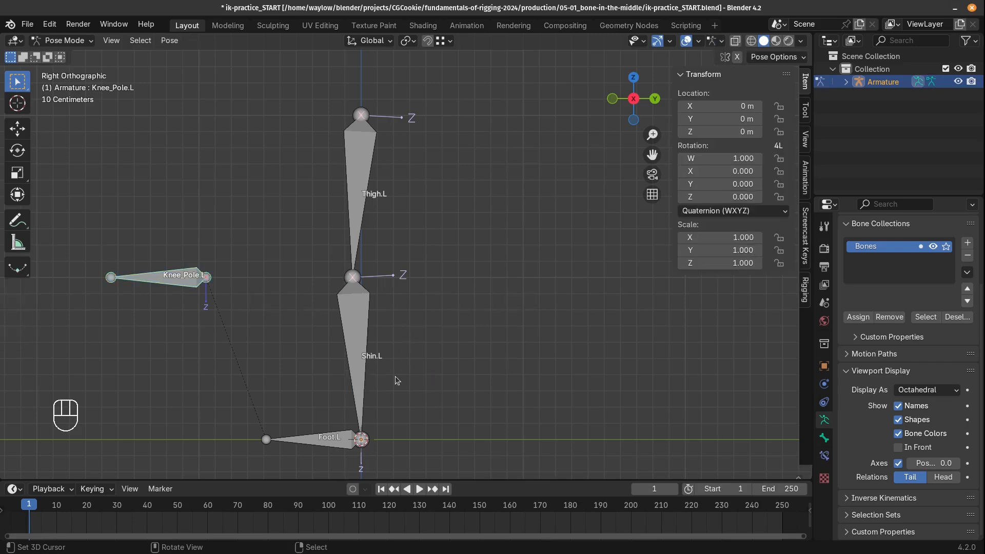
left_click(355, 340)
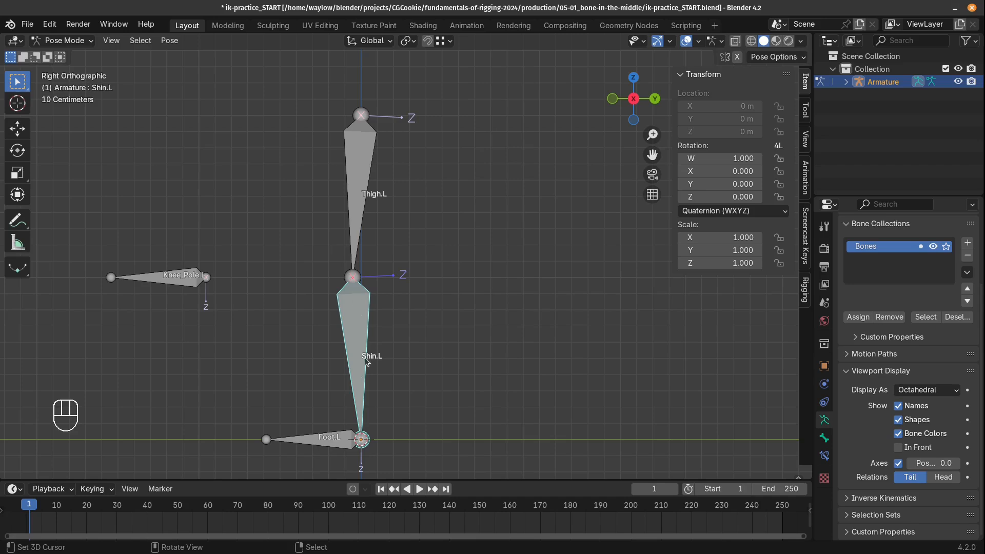
left_click(320, 435)
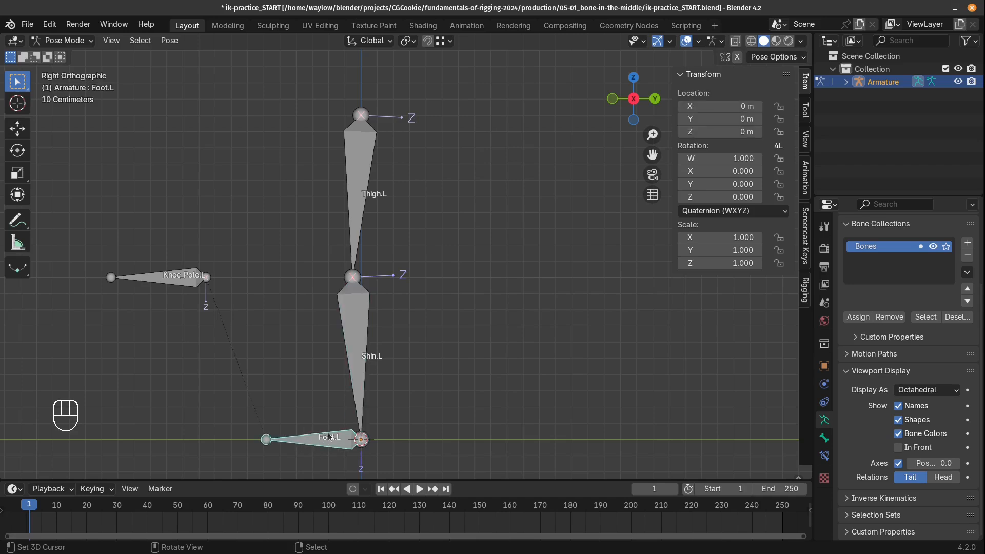
left_click(352, 372, "shift")
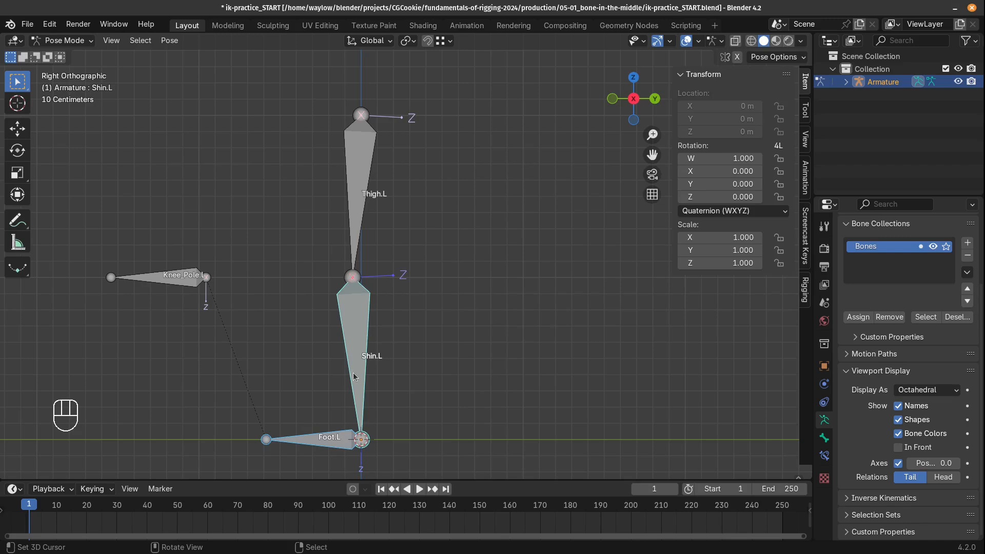
key("shift+ctrl+c")
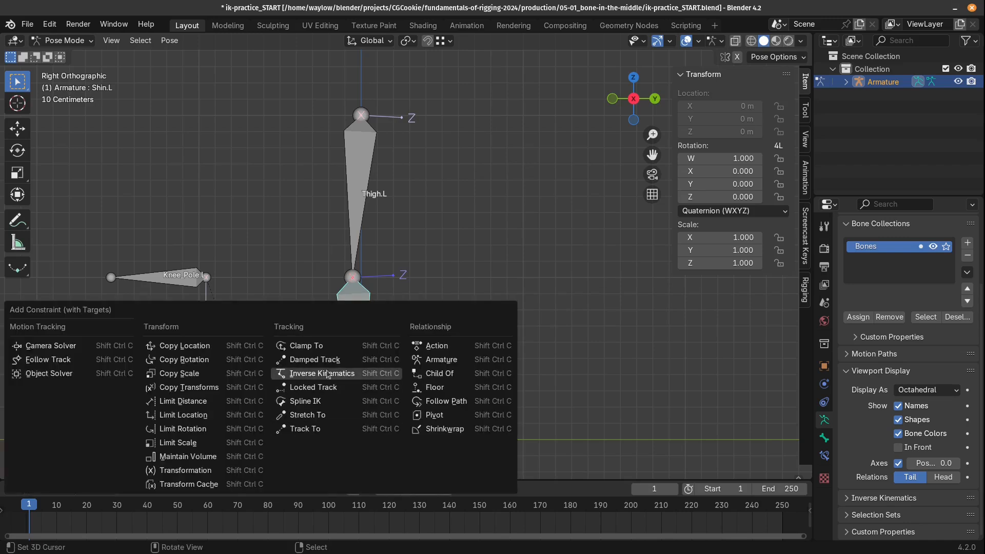
left_click(336, 375)
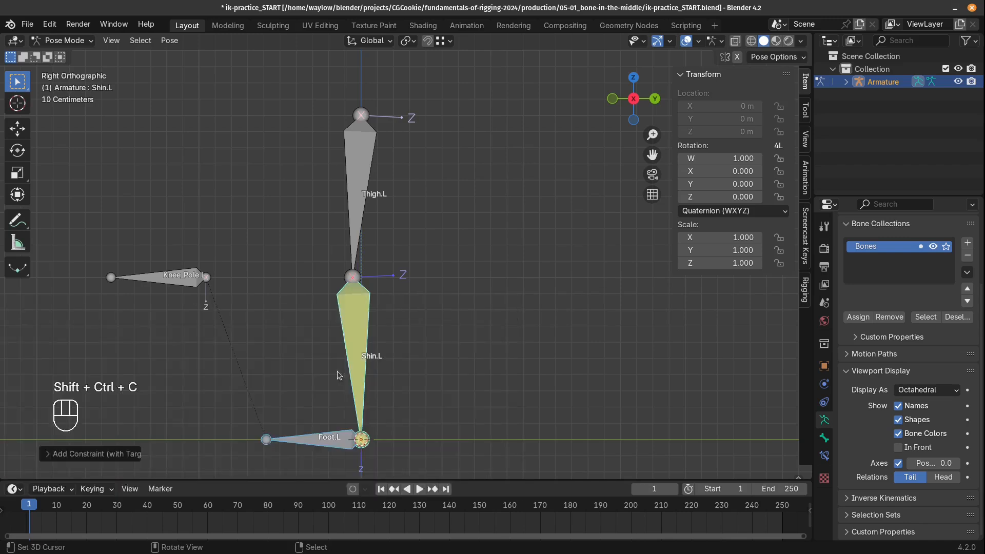
Try moving the Foot.L bone to test how the IK chain bends.
left_click(342, 438)
key("g")
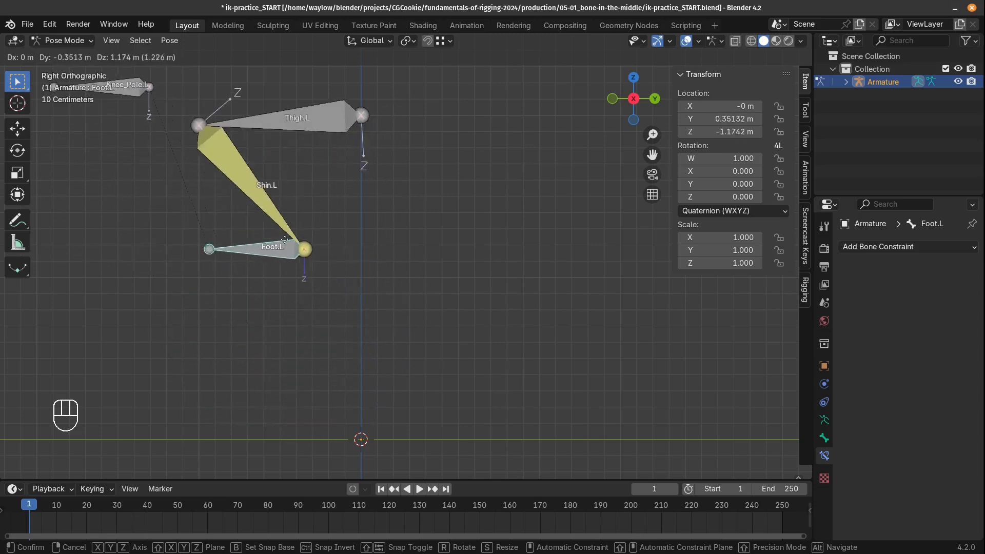
key("Escape")
Set the chain length of the IK constraint on Shin.L to 2.
left_click(394, 370)
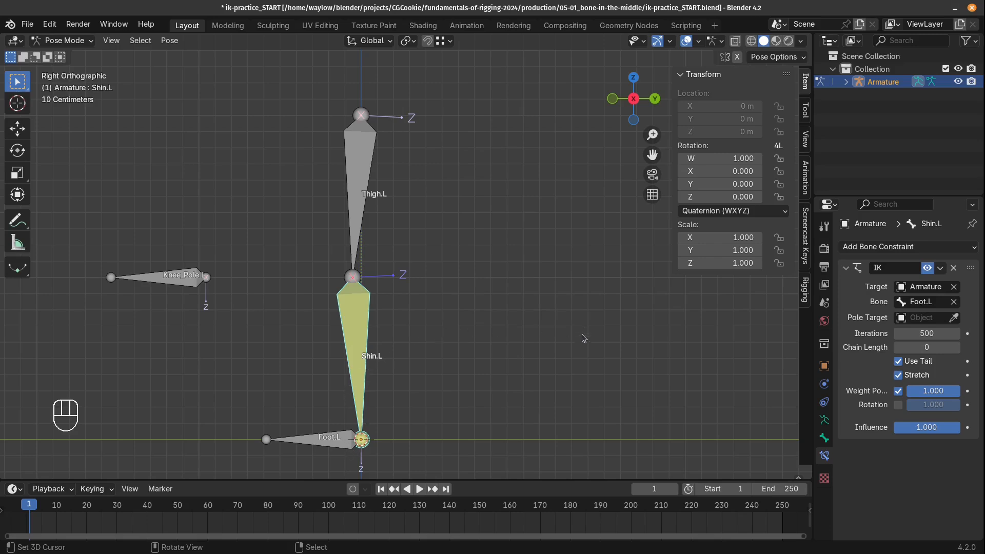
left_click(956, 348)
Try moving the Knee_Pole.L bone to test its influence on the leg.
middle_click_drag(457, 370, 292, 384)
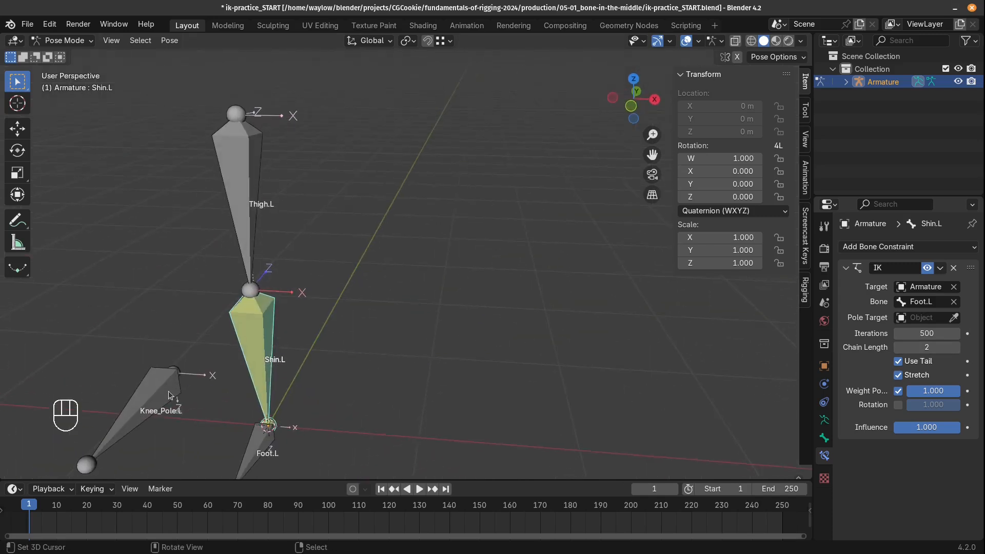
left_click(171, 395)
scroll(173, 393, "down", 3)
key("g")
right_click(108, 376)
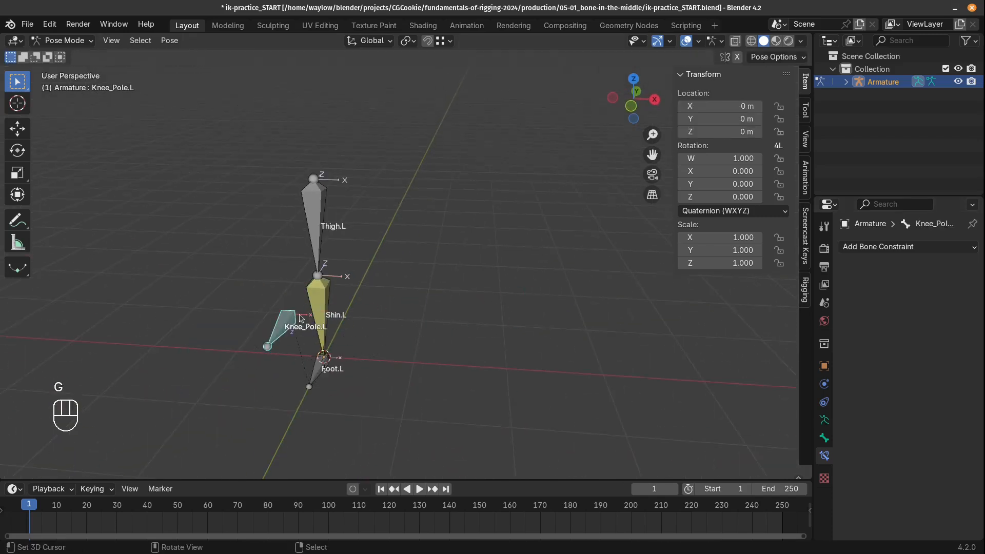
middle_click_drag(432, 237, 351, 232)
left_click(338, 329)
Set the pole target of the IK constraint on Shin.L to the Armature object's Knee_Pole.L bone, working in right view.
key("KP_3")
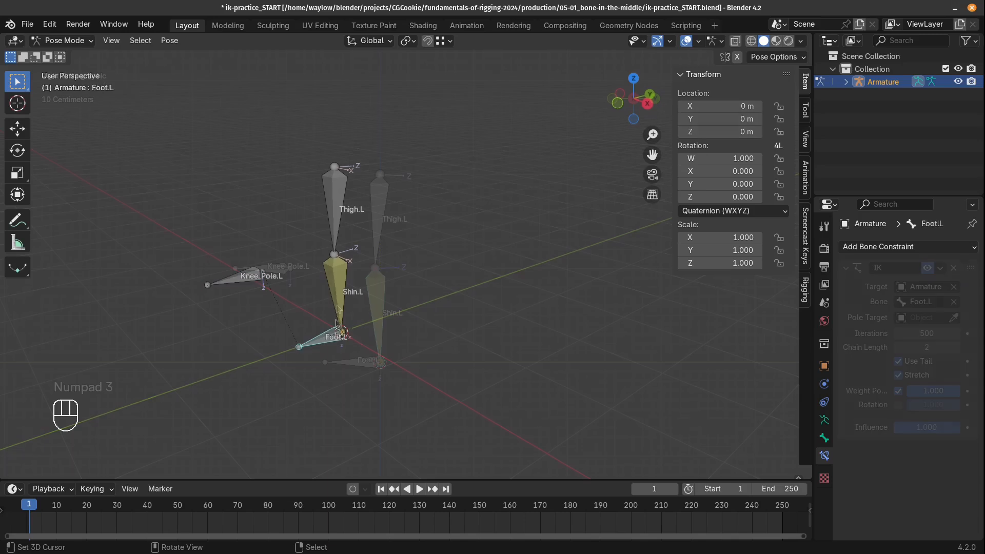
left_click(933, 320)
left_click(887, 332)
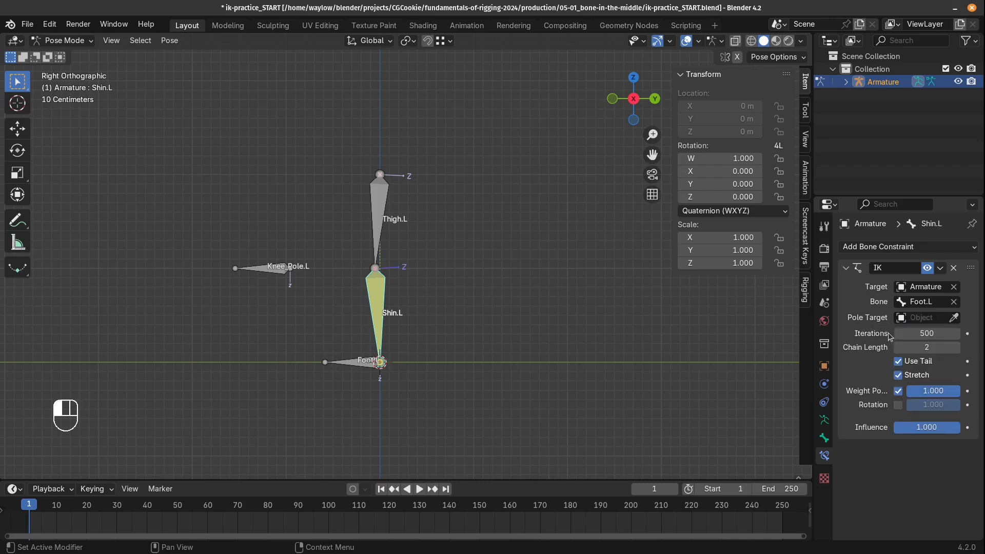
key("ctrl")
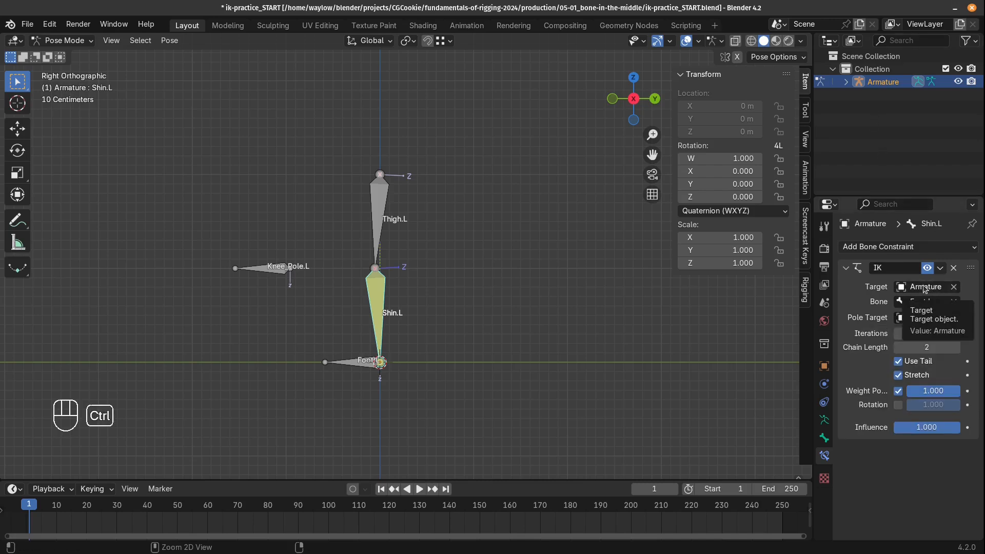
key("ctrl+c")
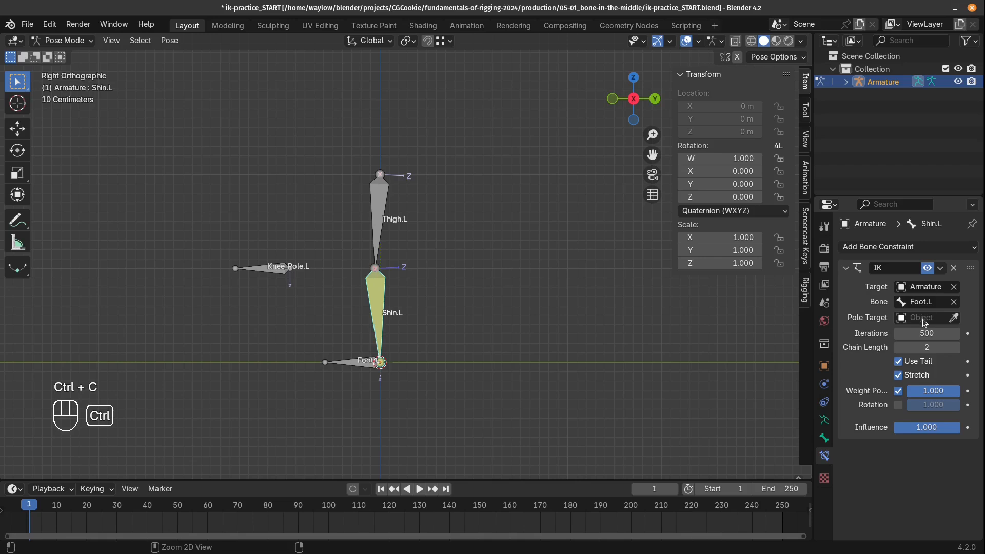
key("ctrl+v")
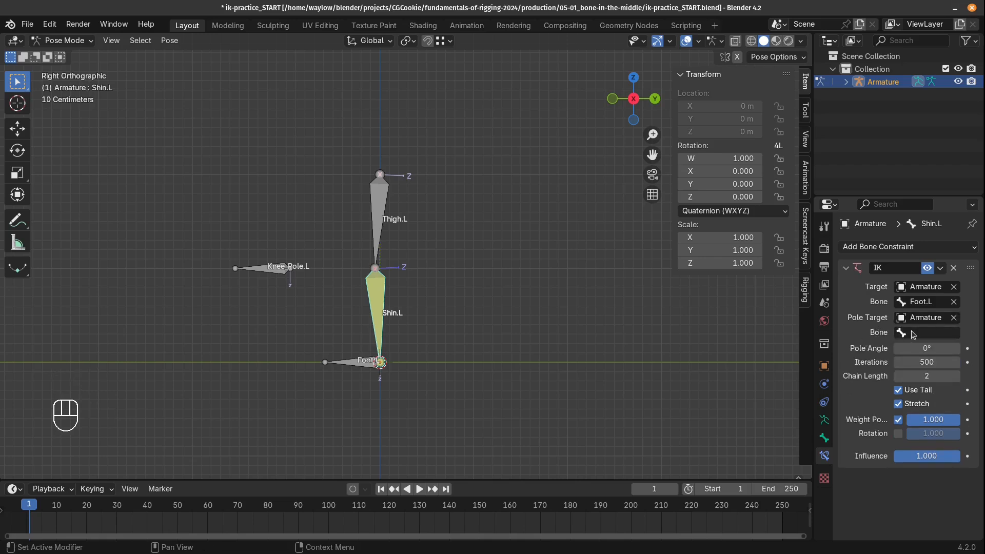
left_click(912, 332)
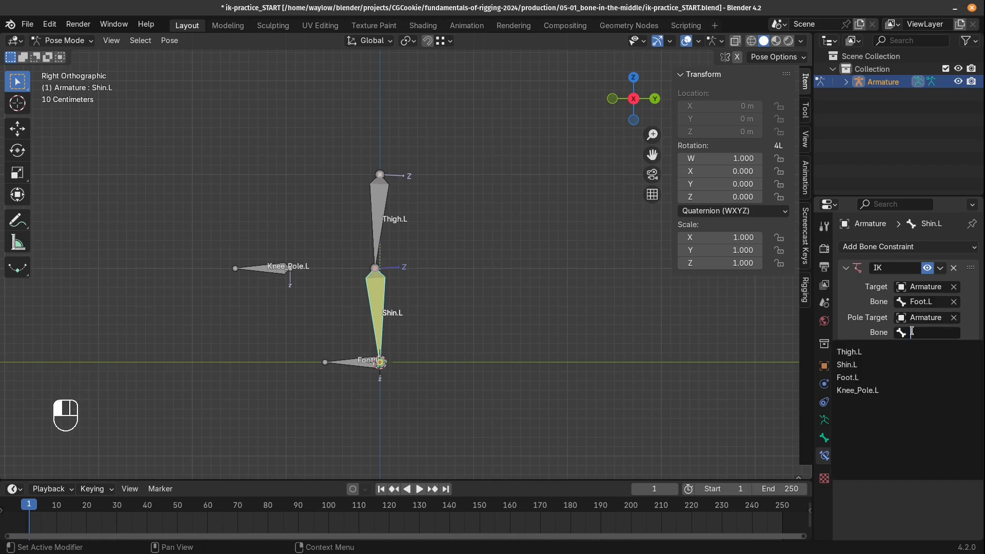
left_click(899, 390)
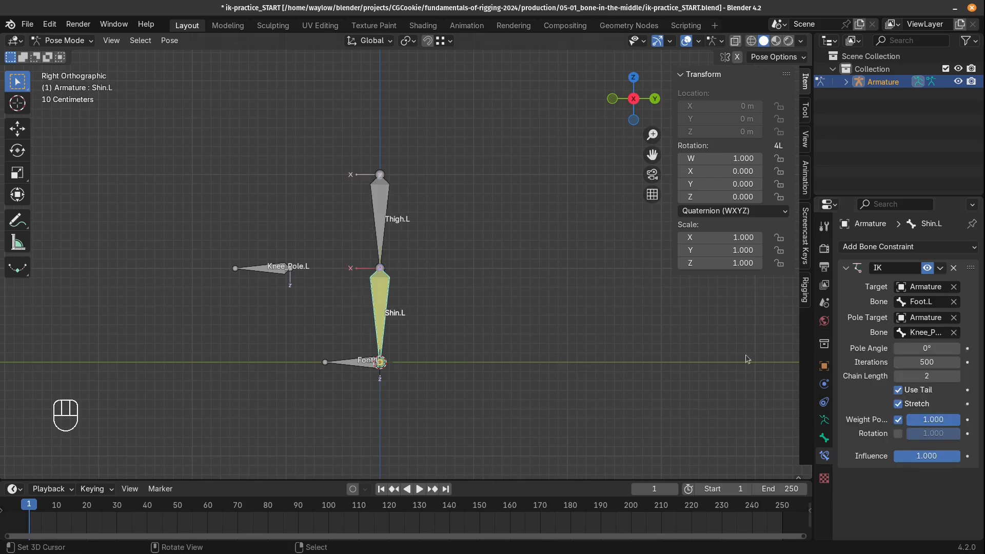
Try moving the Foot.L bone in perspective view to test how the leg bends with the pole target.
middle_click_drag(357, 332, 352, 385)
left_click(328, 342)
middle_click_drag(328, 342, 345, 338)
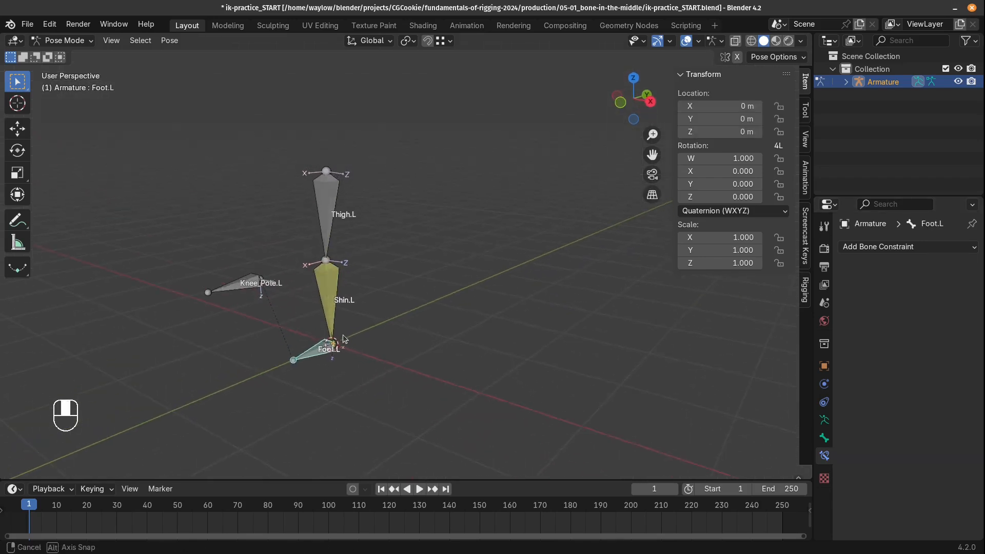
key("g")
middle_click_drag(313, 307, 322, 316)
right_click(303, 322)
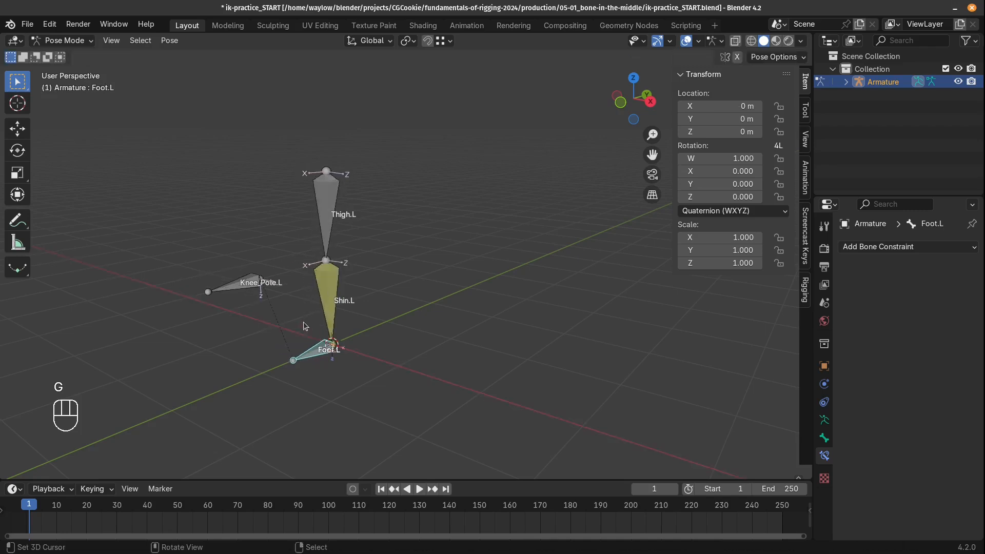
key("g")
left_click(264, 274)
Try moving the Knee_Pole.L bone to test the knee direction, clear the pose locations and select Shin.L.
middle_click_drag(225, 236, 279, 284)
right_click(300, 290)
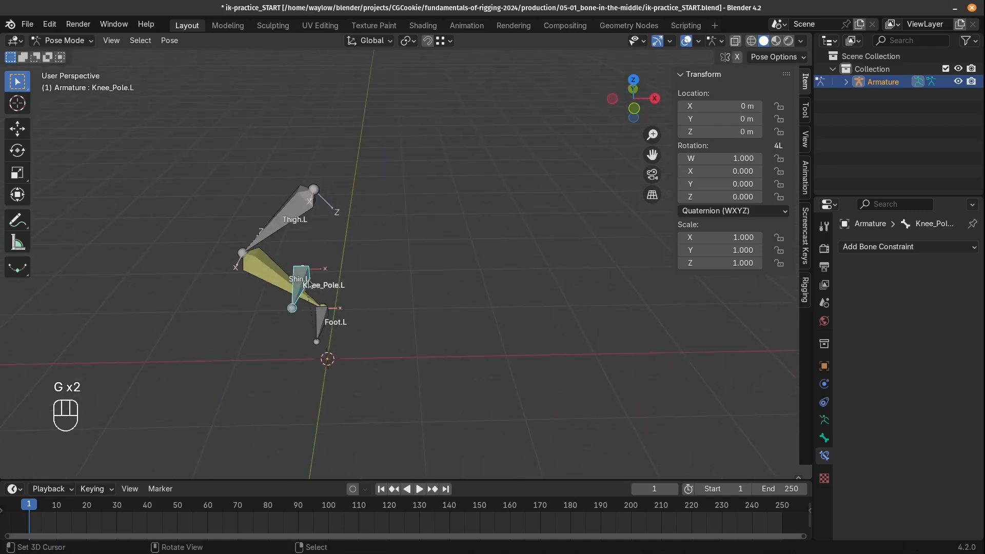
key("g")
right_click(287, 326)
middle_click_drag(373, 325, 449, 257)
key("g")
right_click(354, 327)
right_click(316, 300)
key("alt+g")
scroll(287, 304, "up", 3)
right_click(448, 258)
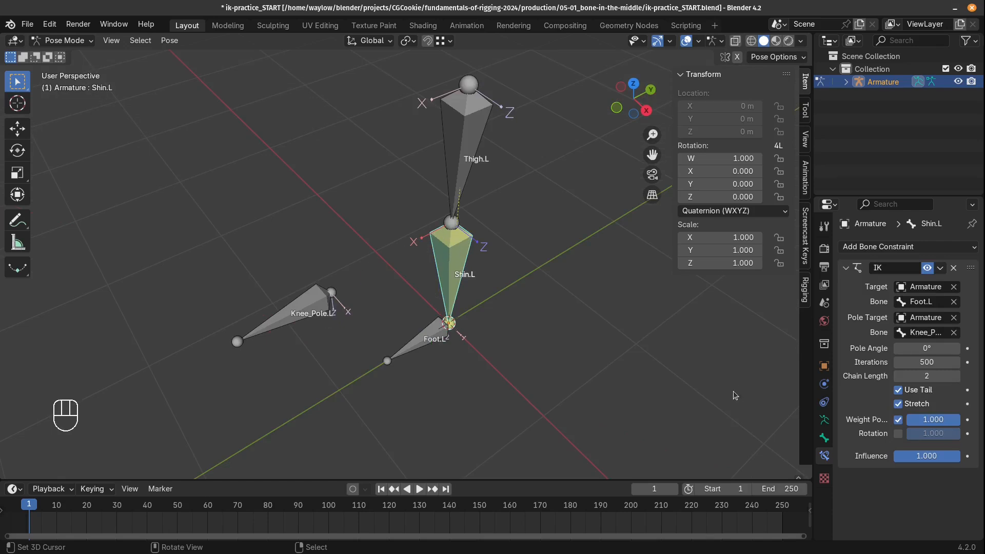
Try rolling the Thigh.L and Shin.L bones in edit mode, cancel the roll and return to pose mode.
key("Tab")
left_click(529, 331)
right_click(467, 193, "shift")
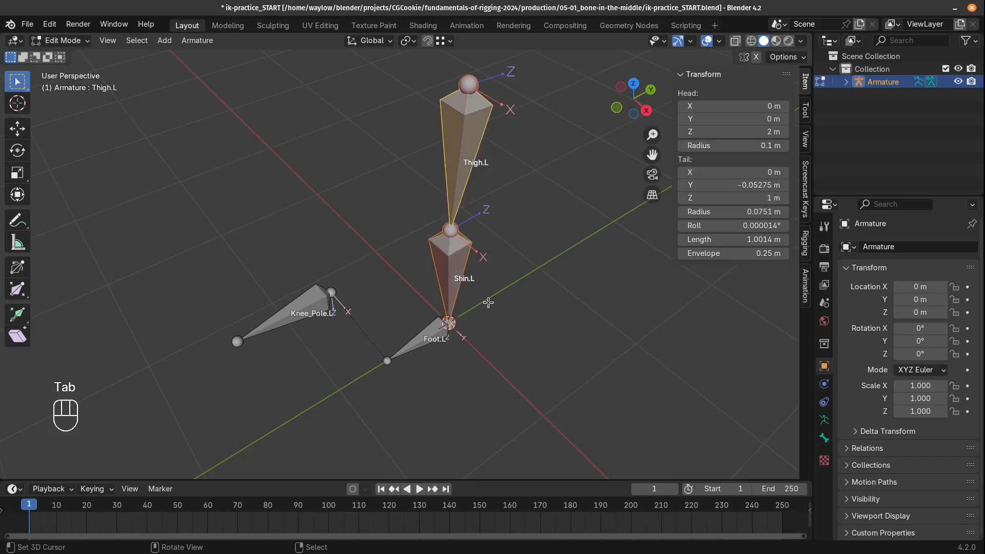
key("ctrl+r")
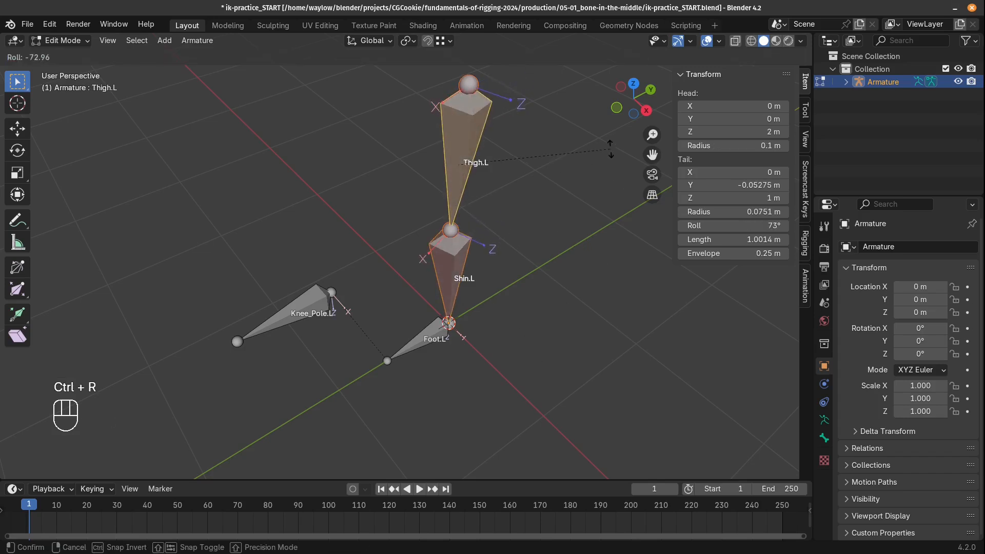
key("Escape")
key("Tab")
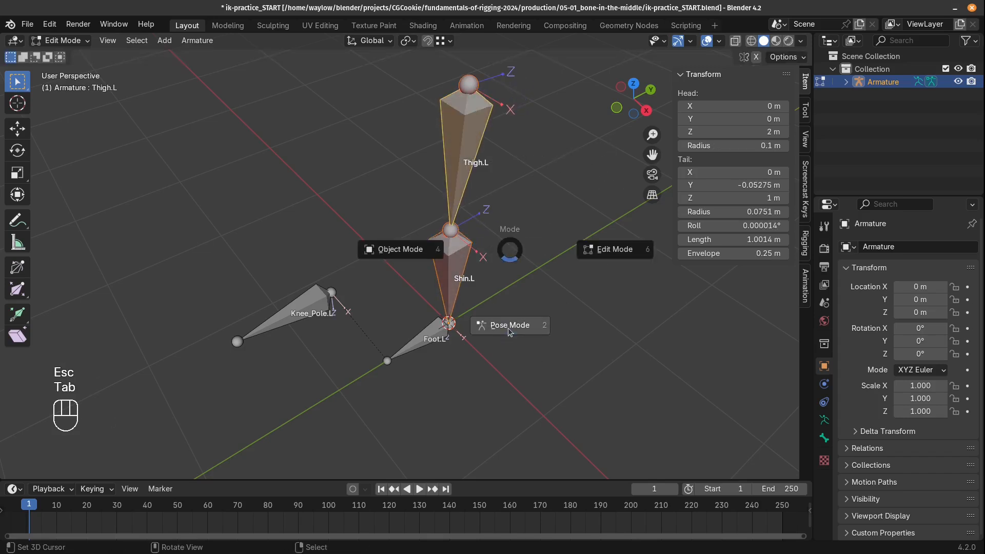
left_click(510, 331)
Set the pole angle of the IK constraint on Shin.L to -90°.
left_click(464, 287)
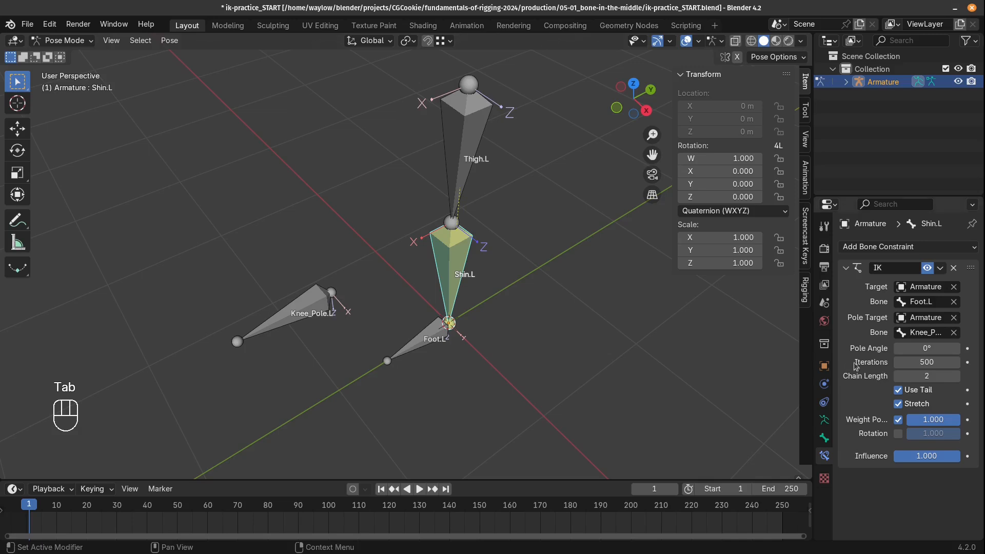
left_click_drag(917, 350, 844, 351)
left_click(928, 350)
type("-")
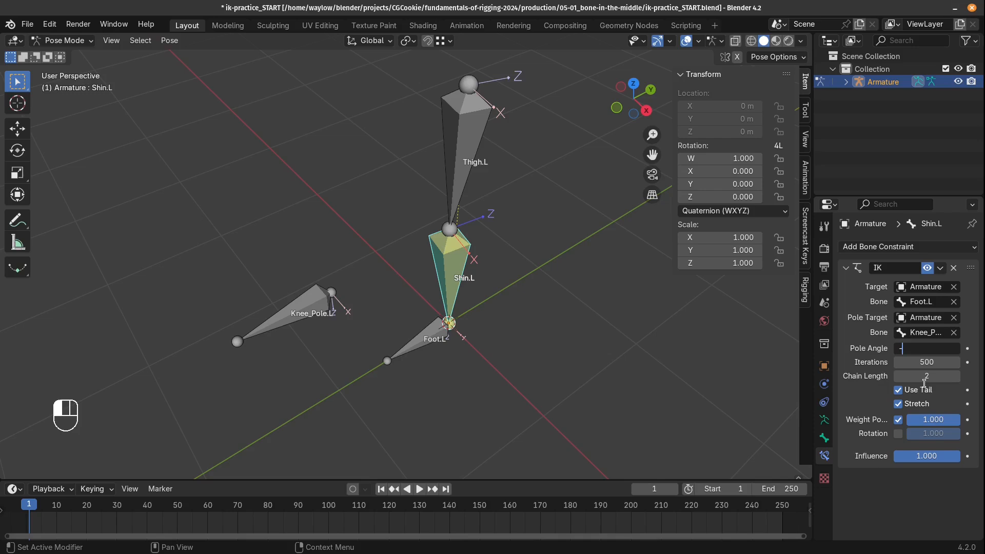
type("90")
key("Return")
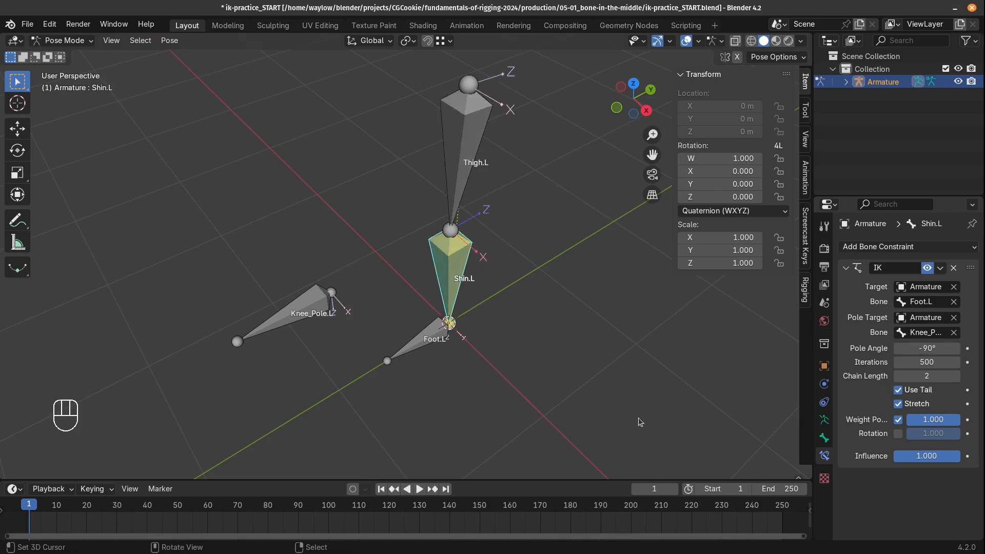
Compare the leg bones' orientation between edit mode and pose mode.
key("Tab")
key("Tab")
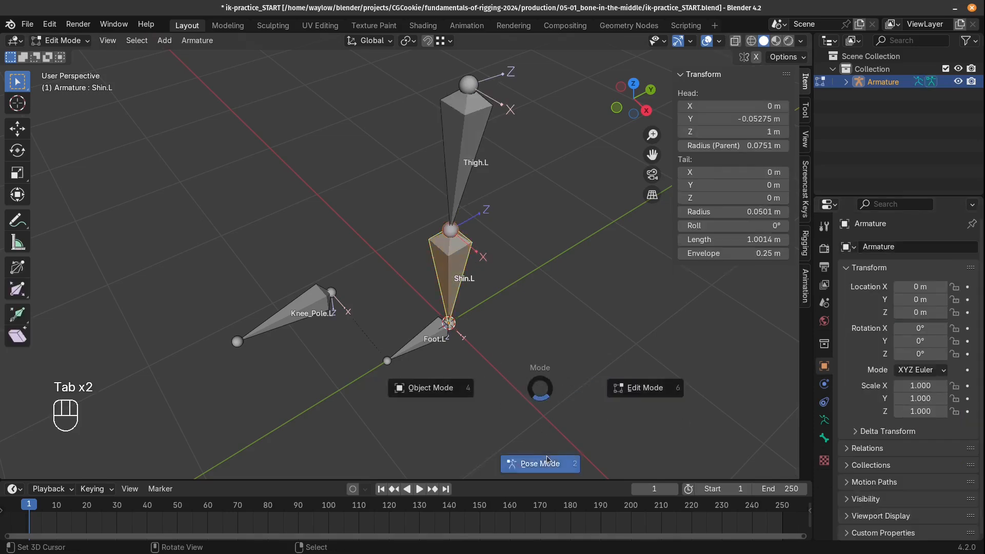
middle_click_drag(459, 391, 492, 334)
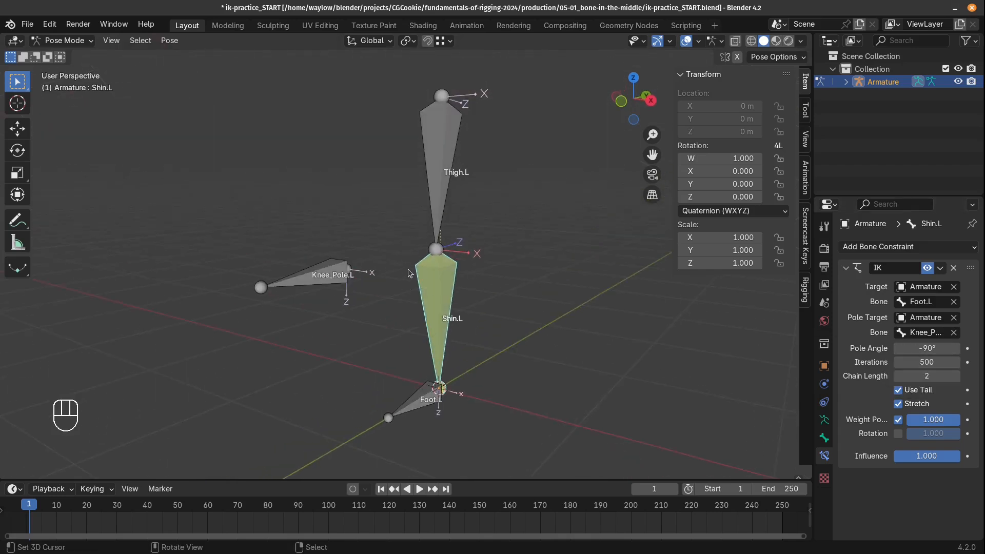
Try moving the Knee_Pole.L bone sideways to test how the knee follows the corrected pole angle.
mouse_move(361, 307)
middle_mouse_down()
mouse_move(318, 323)
mouse_move(389, 349)
mouse_move(390, 303)
mouse_move(354, 303)
middle_mouse_up()
right_click(313, 282)
key("g")
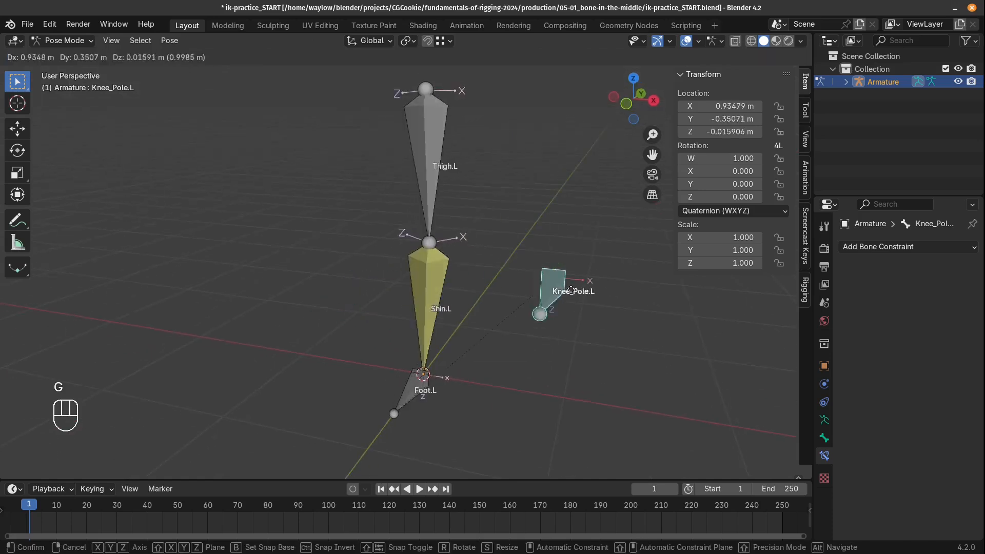
Try moving the Foot.L bone in right view to test the leg's bending, cancelling each move.
right_click(417, 330)
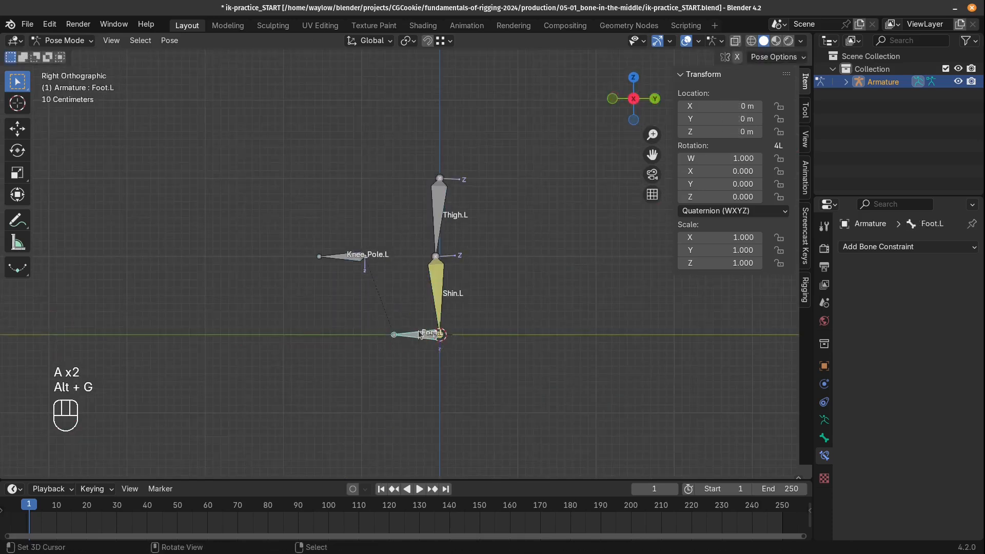
key("g")
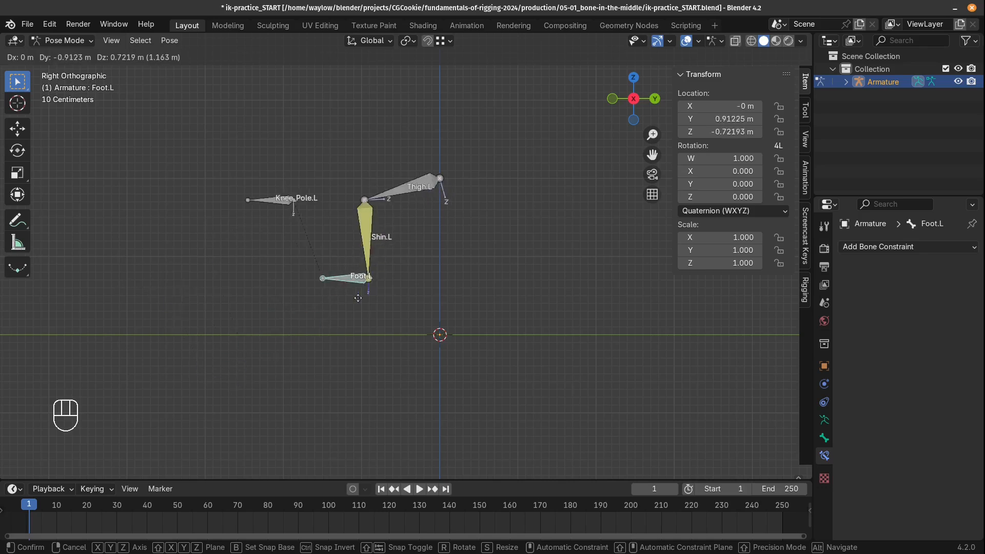
right_click(377, 314)
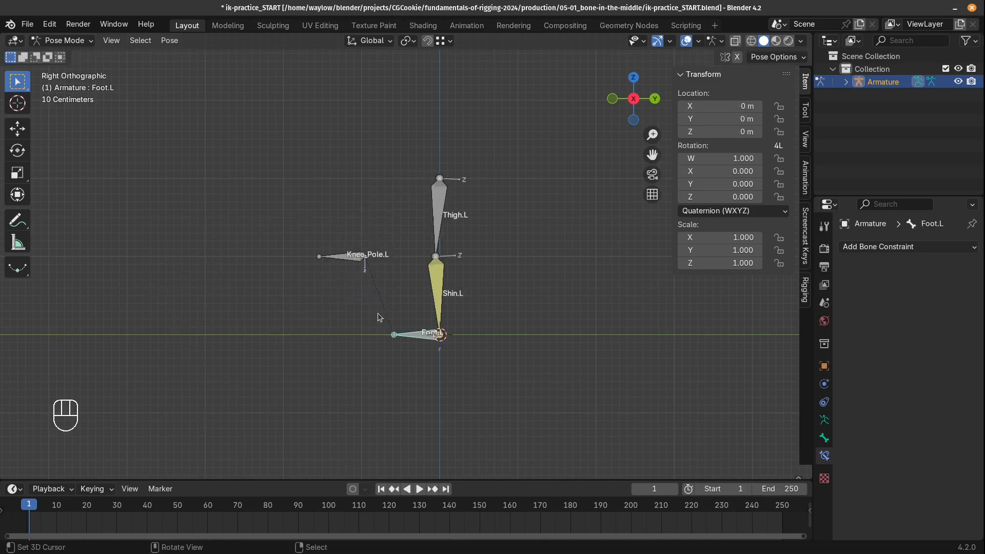
middle_click_drag(511, 299, 416, 311)
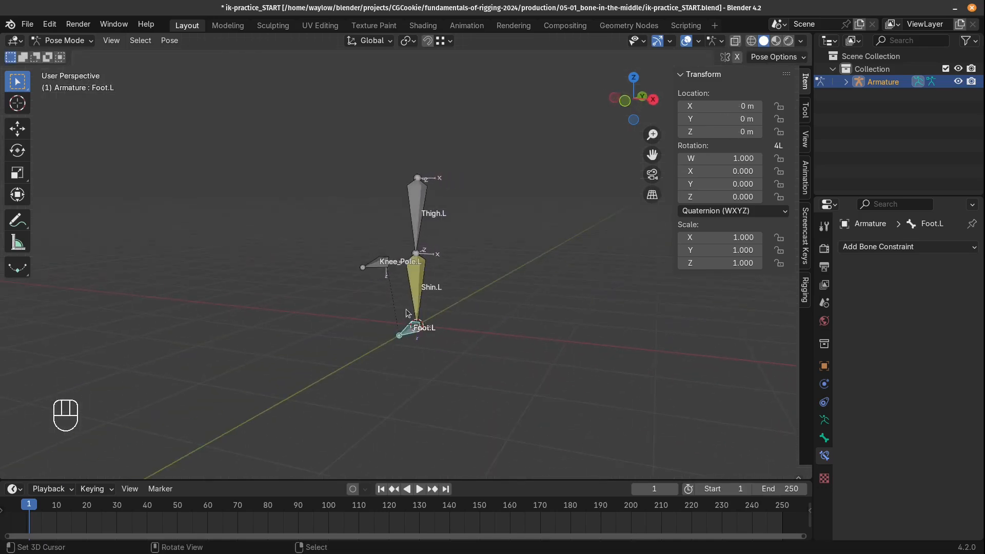
key("KP_3")
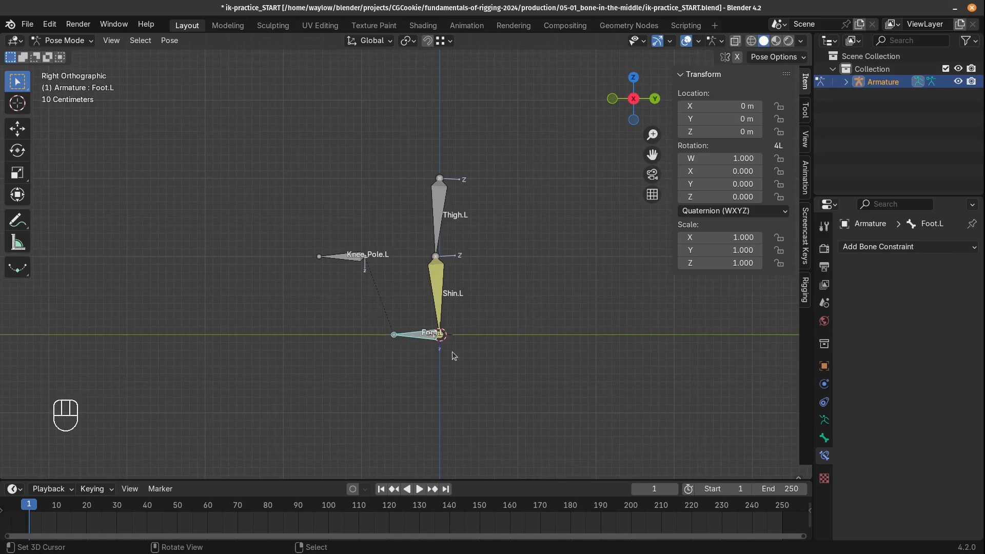
key("g")
right_click(433, 344)
Set IK Stretch to 0.1 on the Shin.L and Thigh.L bones together.
left_click(444, 282)
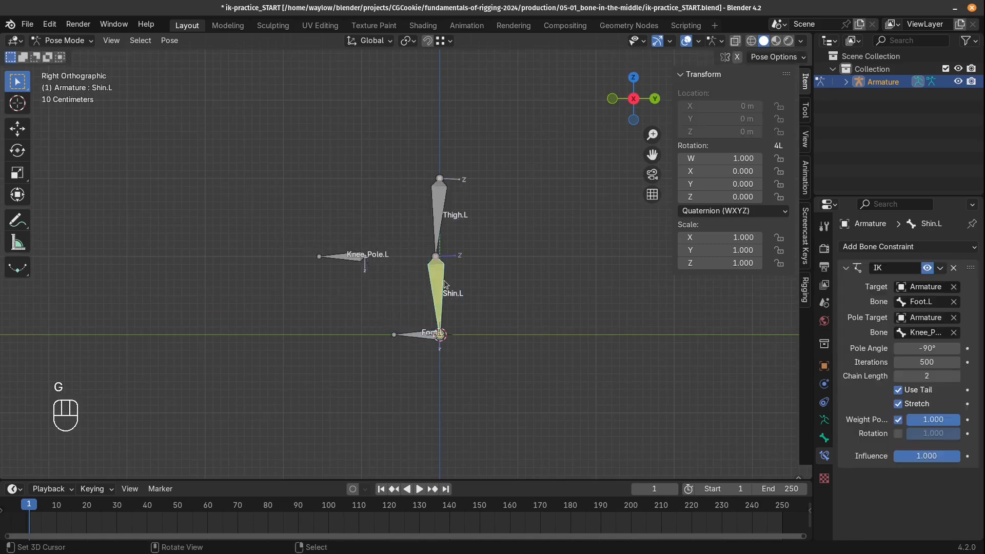
left_click(438, 220, "shift")
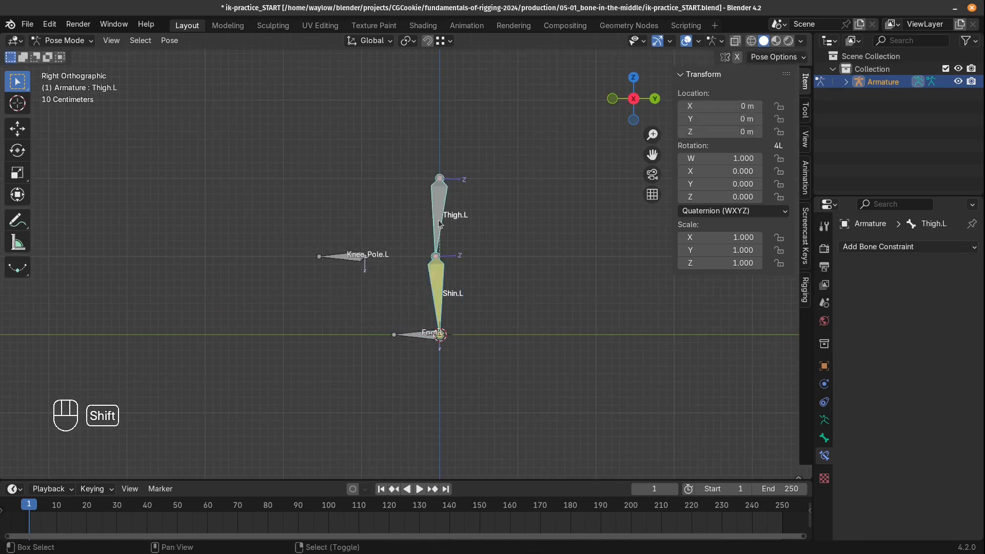
left_click(824, 438)
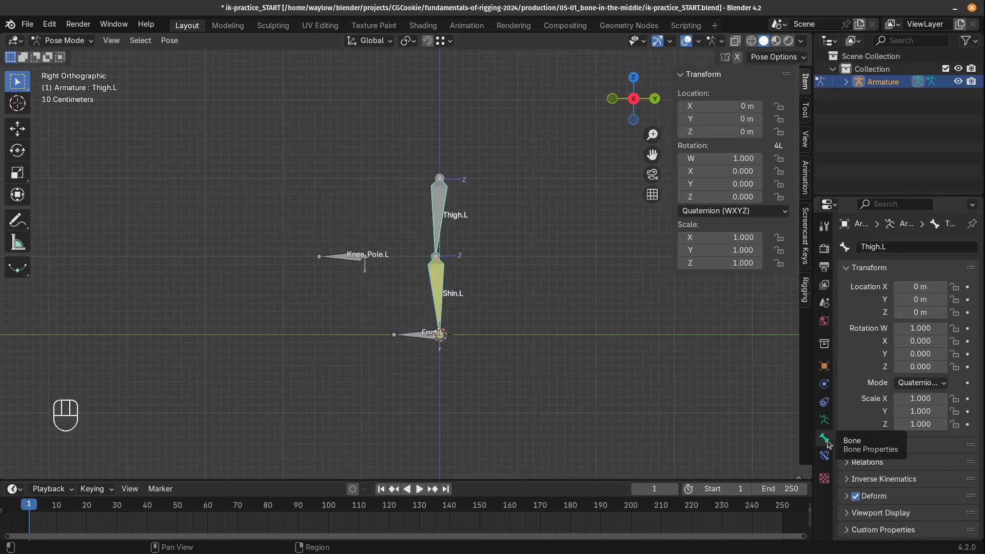
left_click(868, 478)
scroll(875, 436, "down", 6)
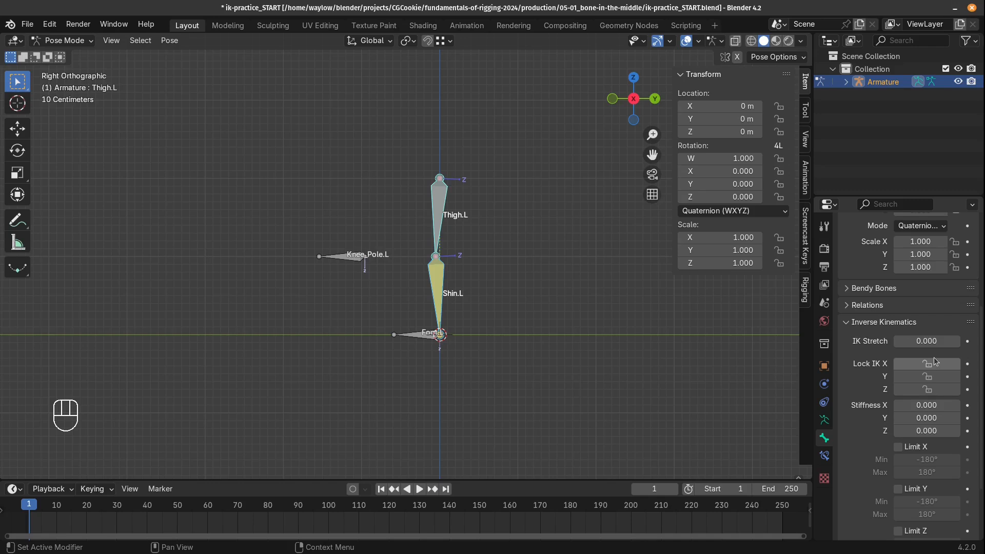
key("alt")
left_click(921, 340)
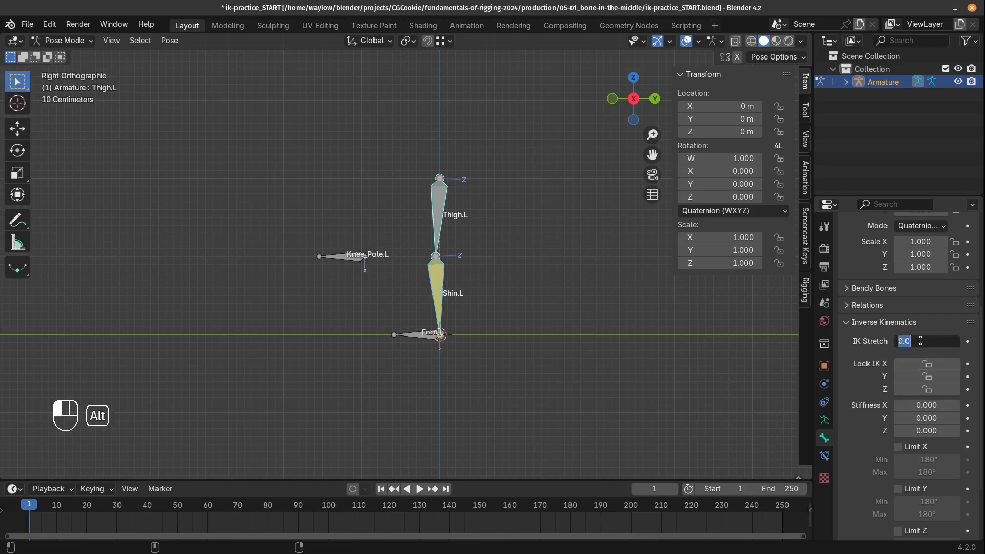
type(".1")
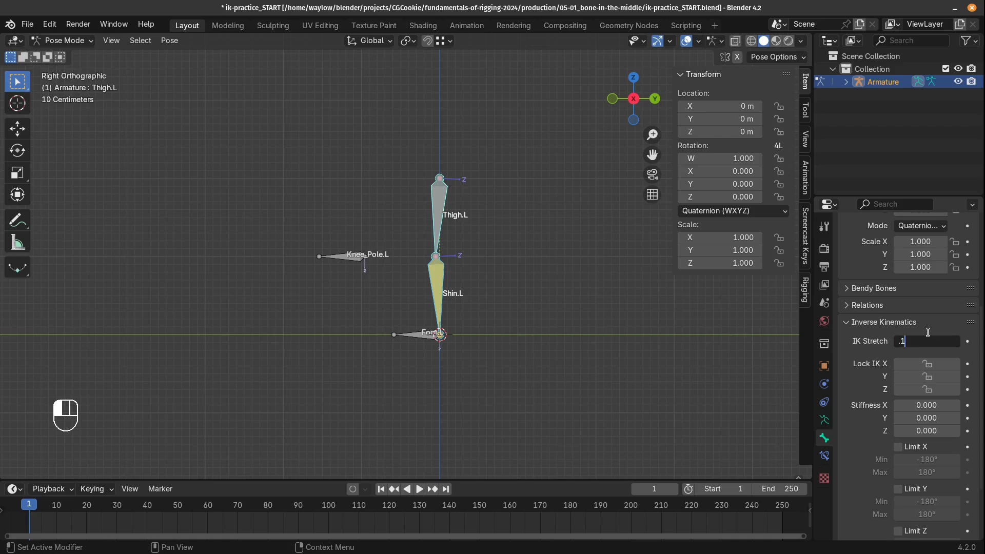
key("Return")
Try moving the Foot.L bone away from the leg to test IK stretching, undo the move and switch to front view.
left_click(444, 331)
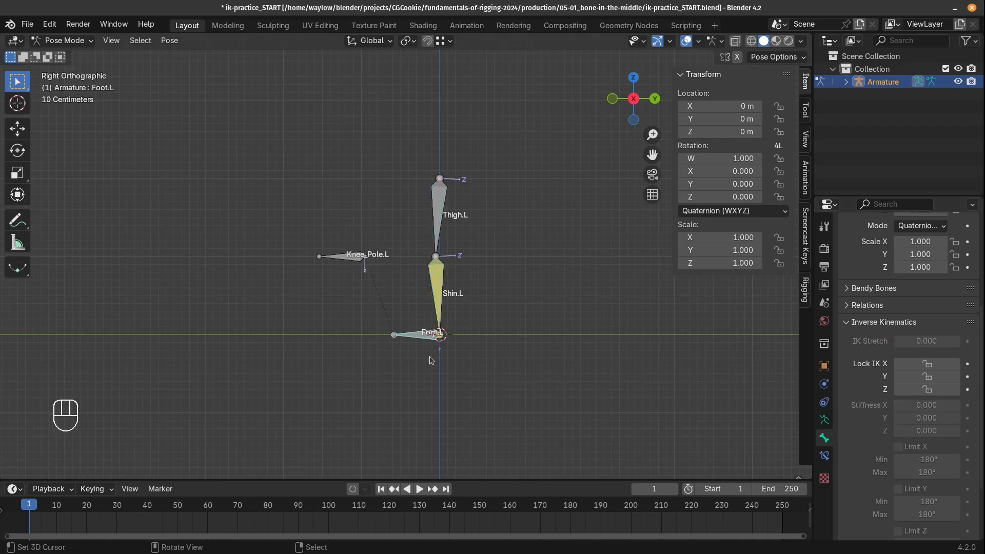
key("g")
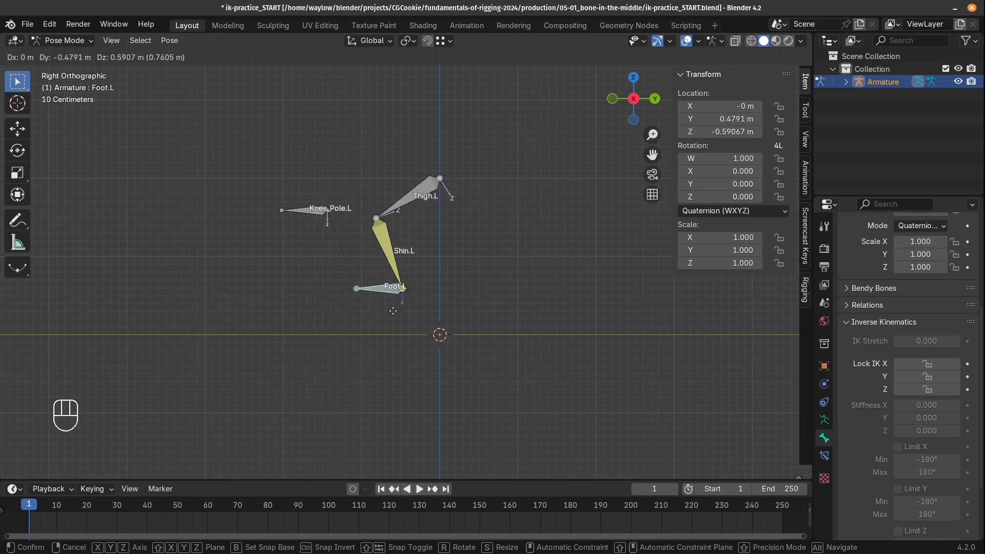
left_click(319, 373)
key("KP_1")
key("ctrl+z")
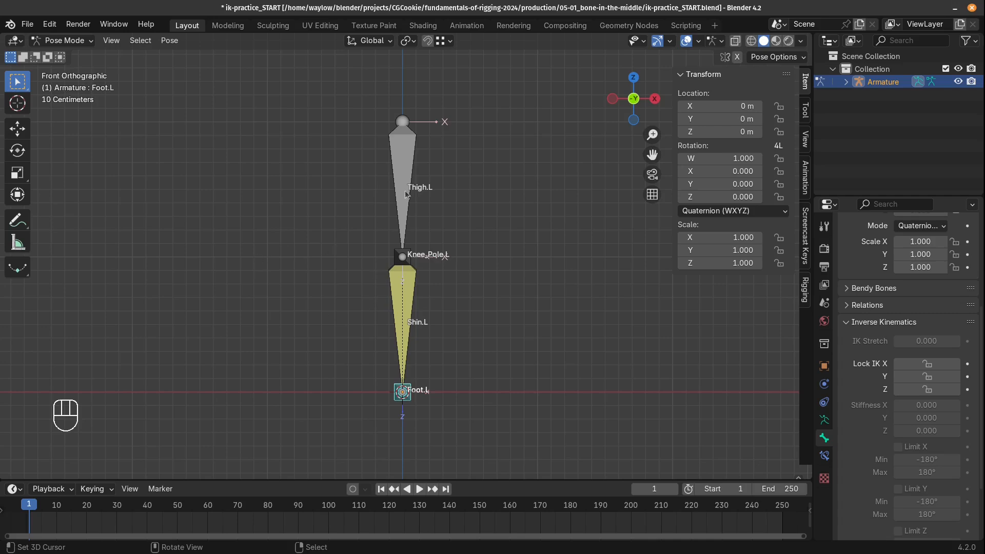
Move all the leg bones about 0.353 m along the global X axis in edit mode.
key("Tab")
left_click(537, 202)
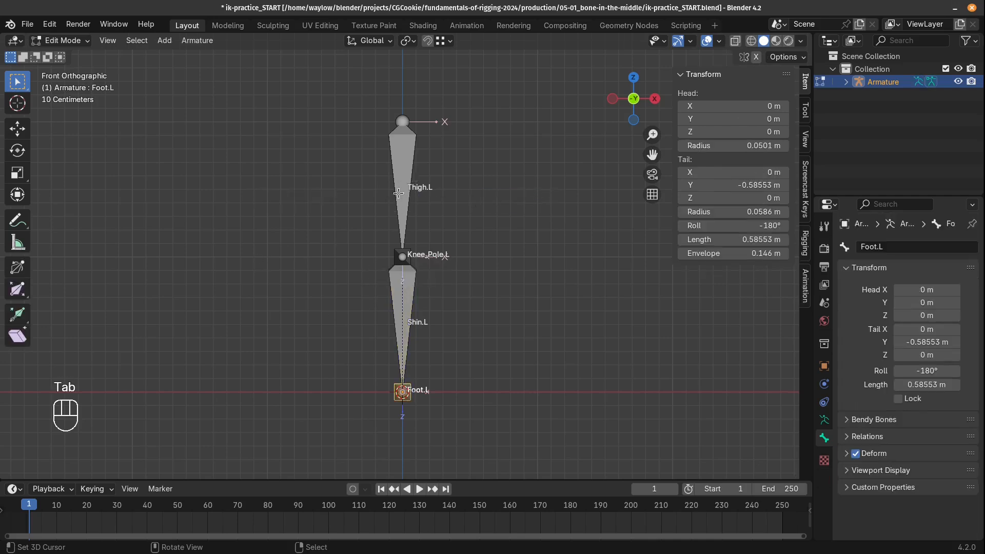
key("a")
key("b")
left_click_drag(330, 57, 468, 438)
key("g")
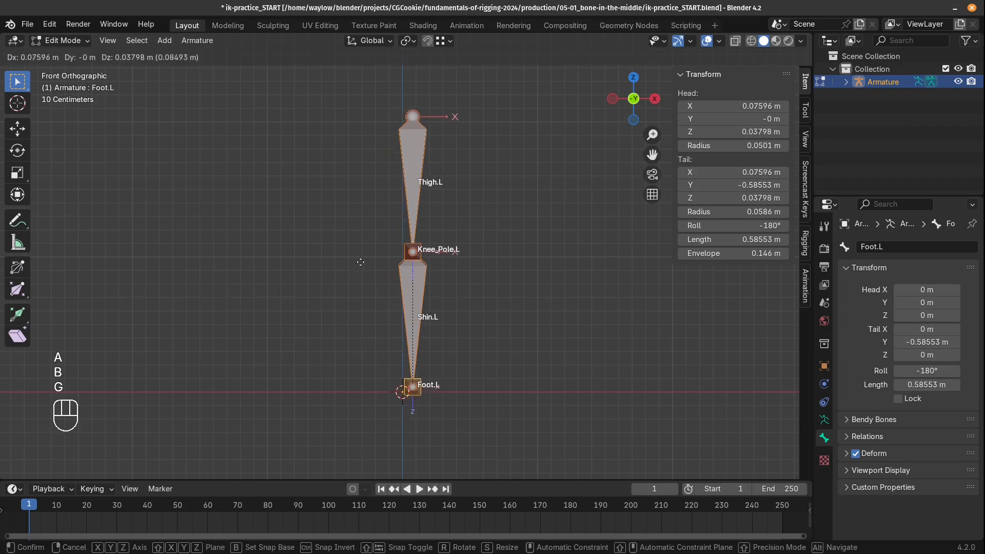
key("x")
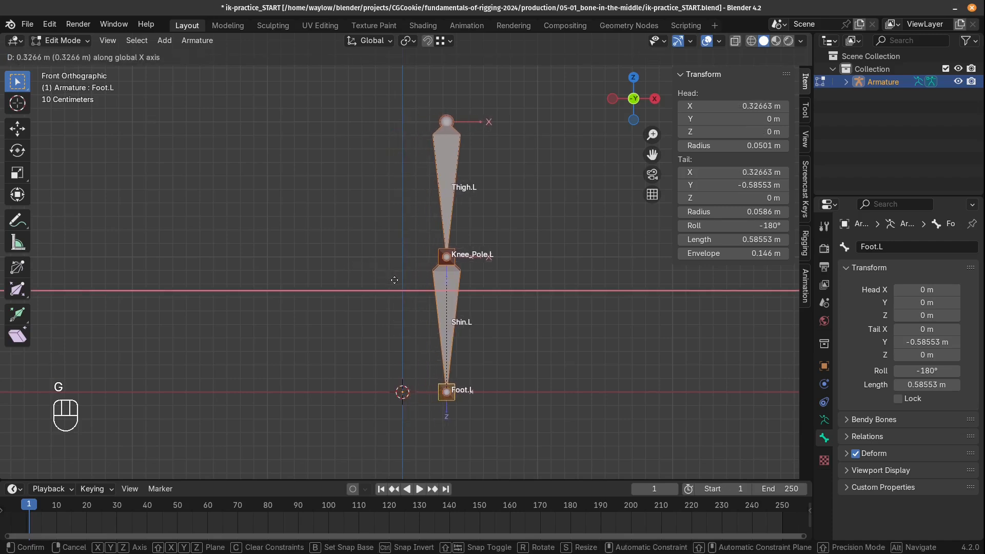
left_click(435, 342)
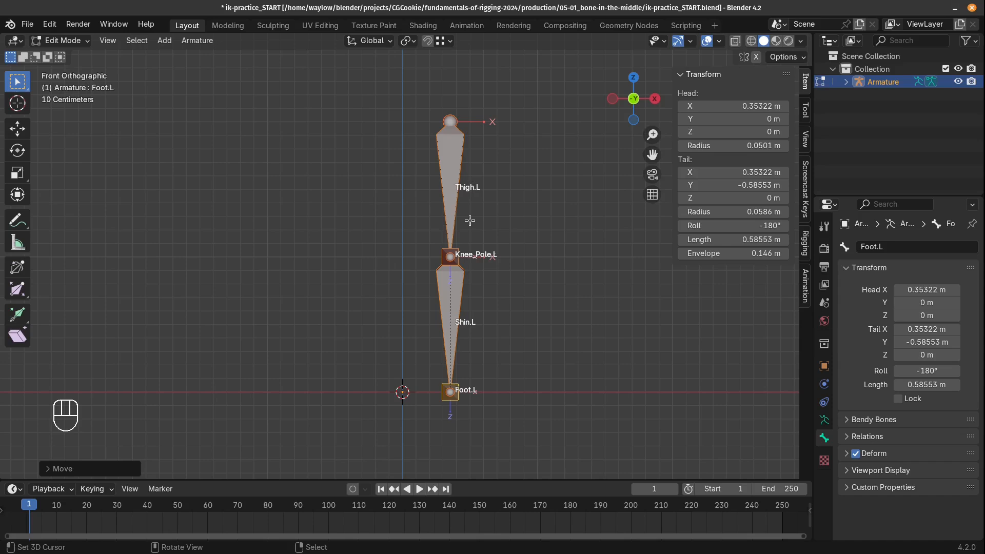
Symmetrize the selected leg bones to create the opposite leg and return to pose mode.
key("w")
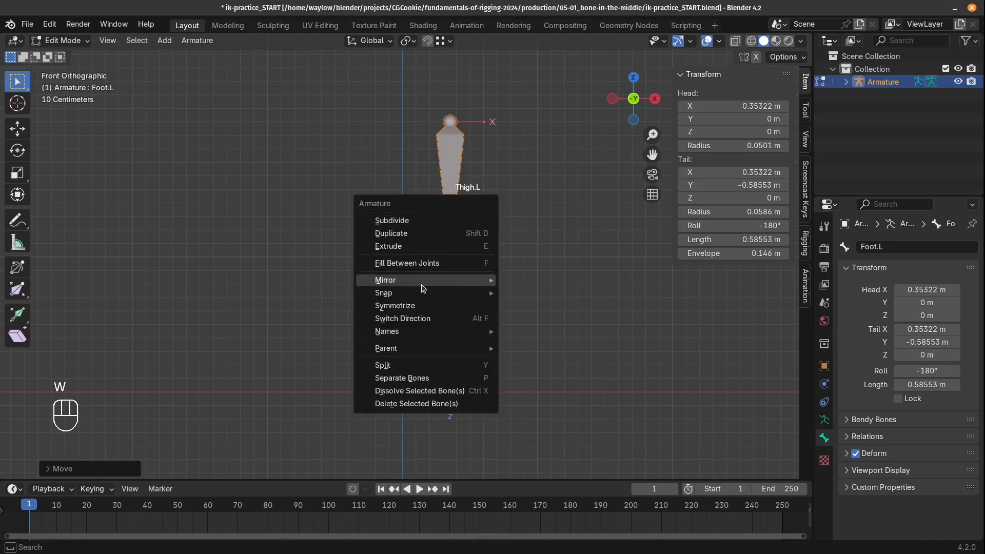
left_click(417, 307)
middle_click_drag(523, 259, 410, 354)
key("Tab")
Try moving the Foot.L and Foot.R bones to test the IK on both legs.
key("g")
left_click(354, 350)
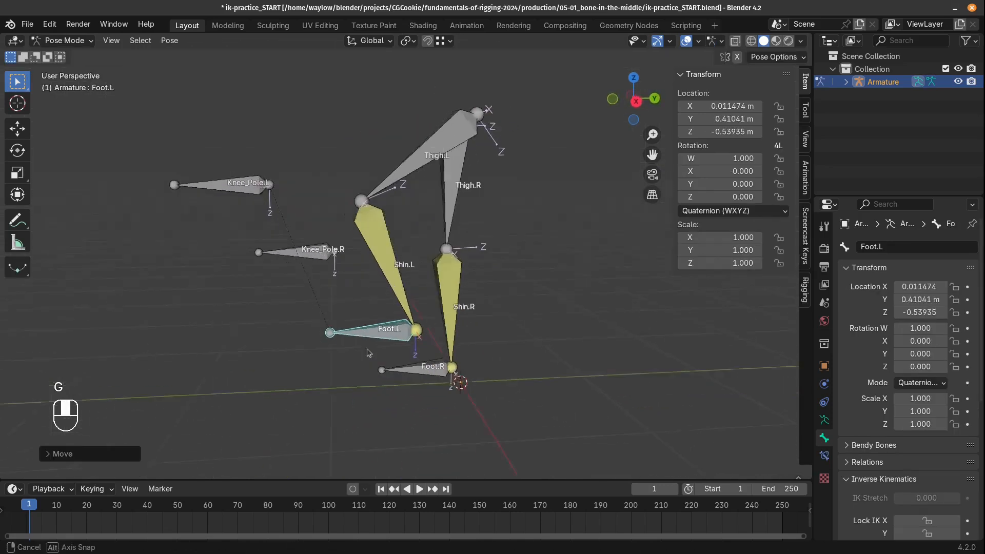
right_click(391, 374)
key("g")
left_click(346, 290)
middle_click_drag(346, 290, 391, 325)
right_click(437, 330)
key("g")
left_click(515, 333)
Try moving the Knee_Pole.L bone to test the left knee's direction.
right_click(475, 154)
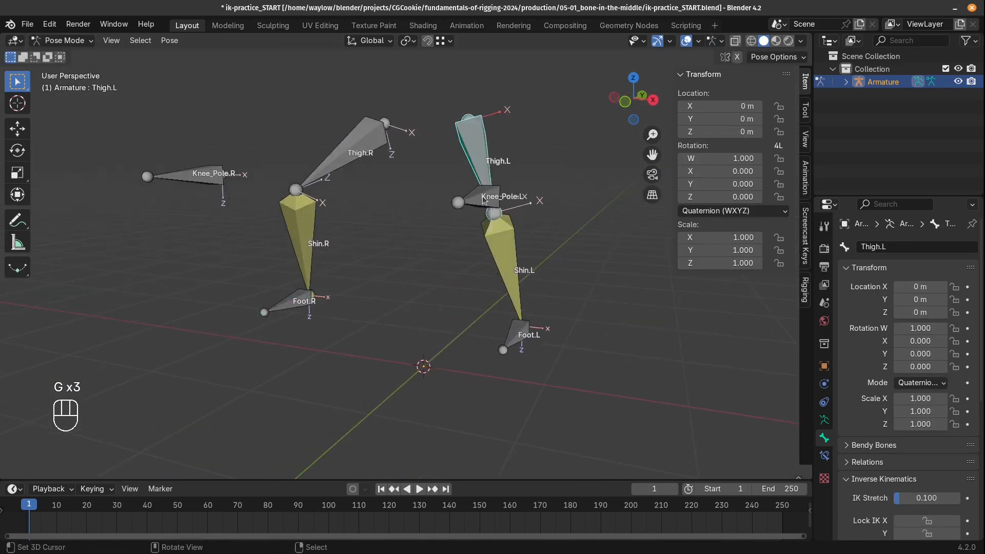
key("g")
right_click(474, 200)
key("g")
right_click(486, 263)
middle_click_drag(487, 264, 537, 255)
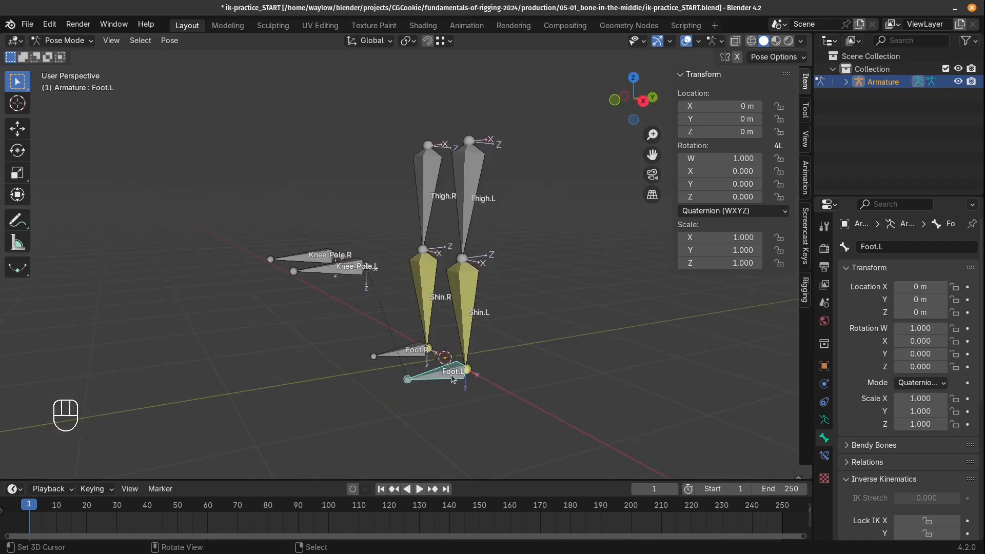
Examine the left leg's chain by selecting Thigh.L, Shin.L and Foot.L in turn.
right_click(475, 205)
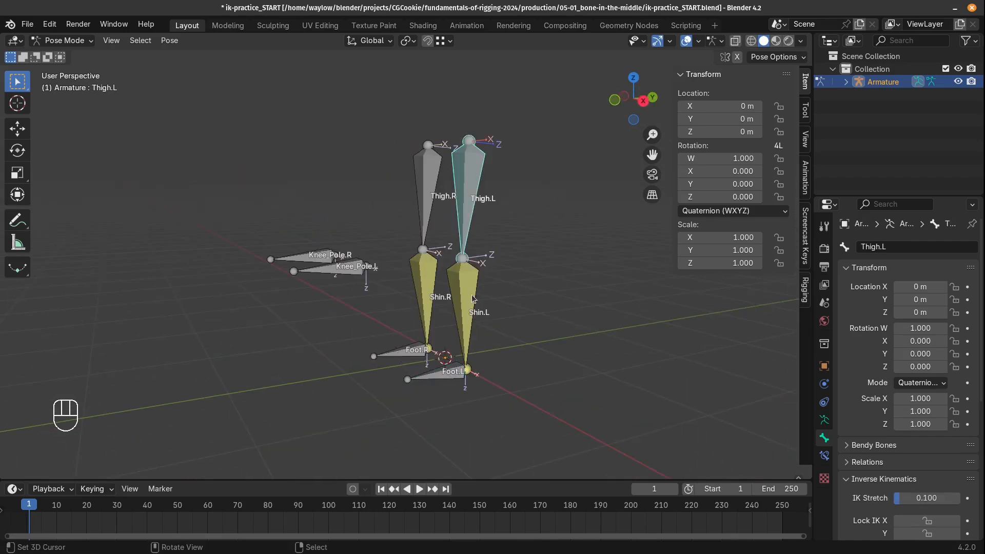
right_click(471, 296)
right_click(468, 205)
right_click(468, 297)
right_click(464, 205)
right_click(459, 378)
right_click(468, 272)
right_click(465, 198)
right_click(449, 379)
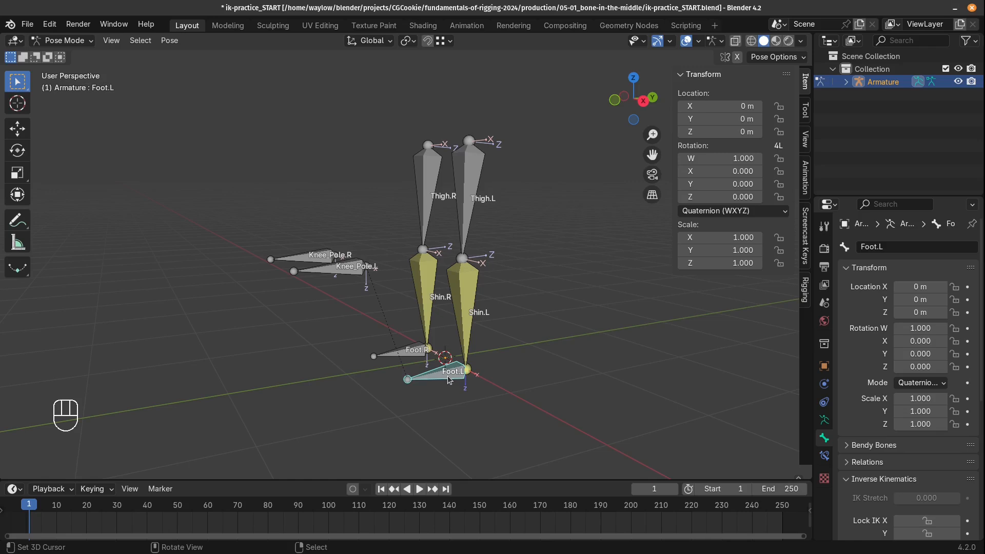